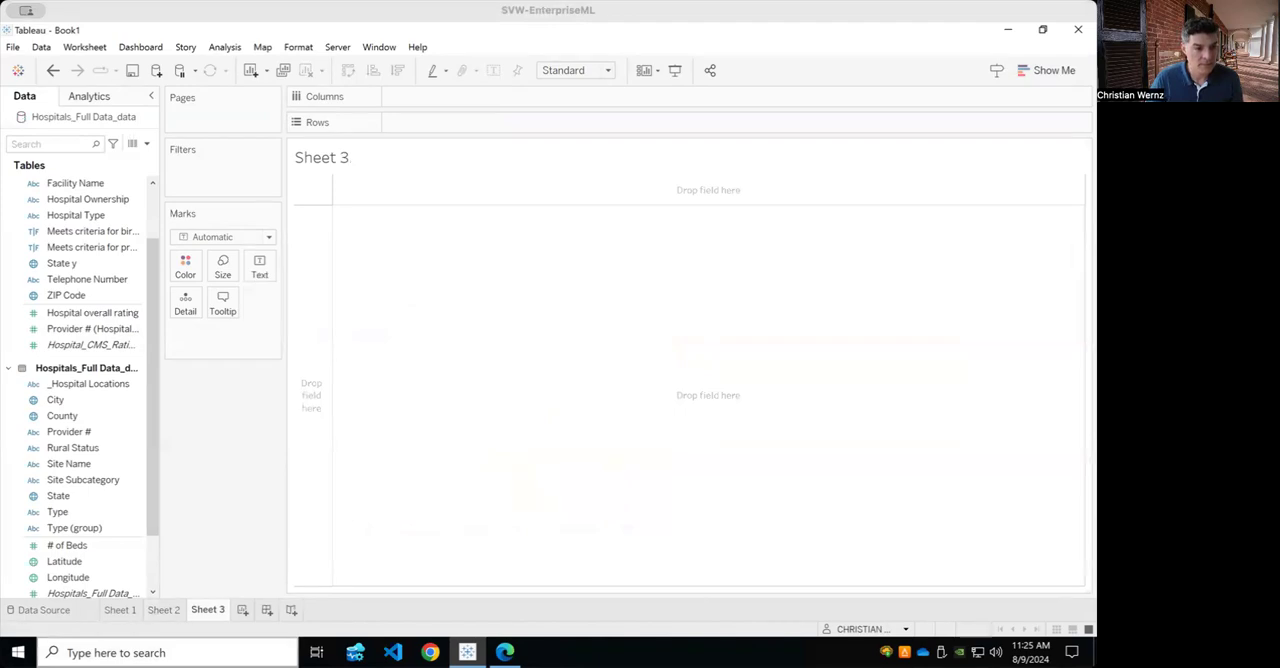
pyautogui.click(79, 549)
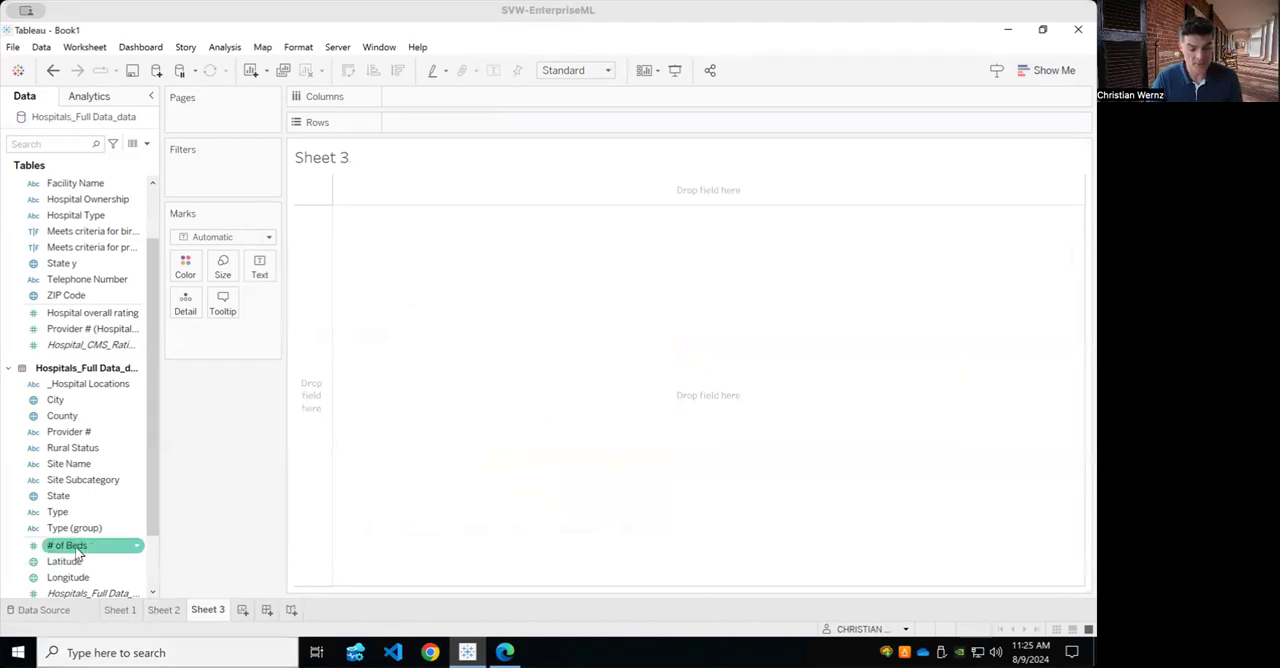
pyautogui.click(136, 547)
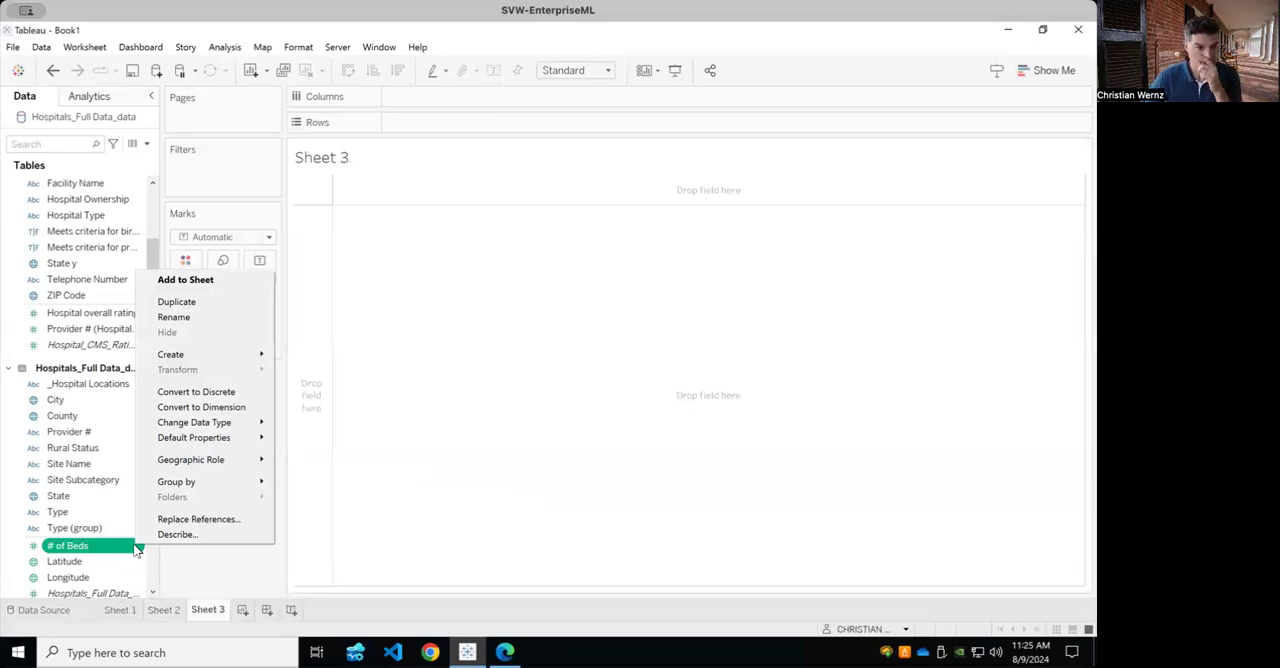
pyautogui.rightClick(112, 546)
pyautogui.click(103, 547)
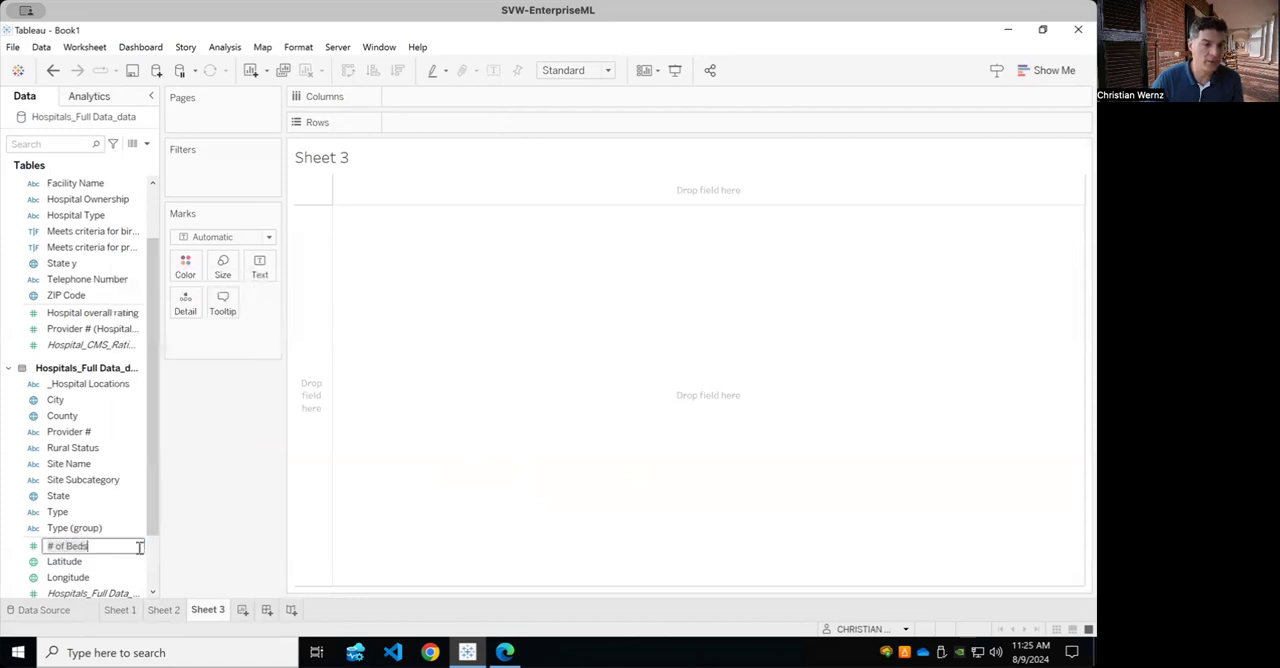
pyautogui.click(216, 550)
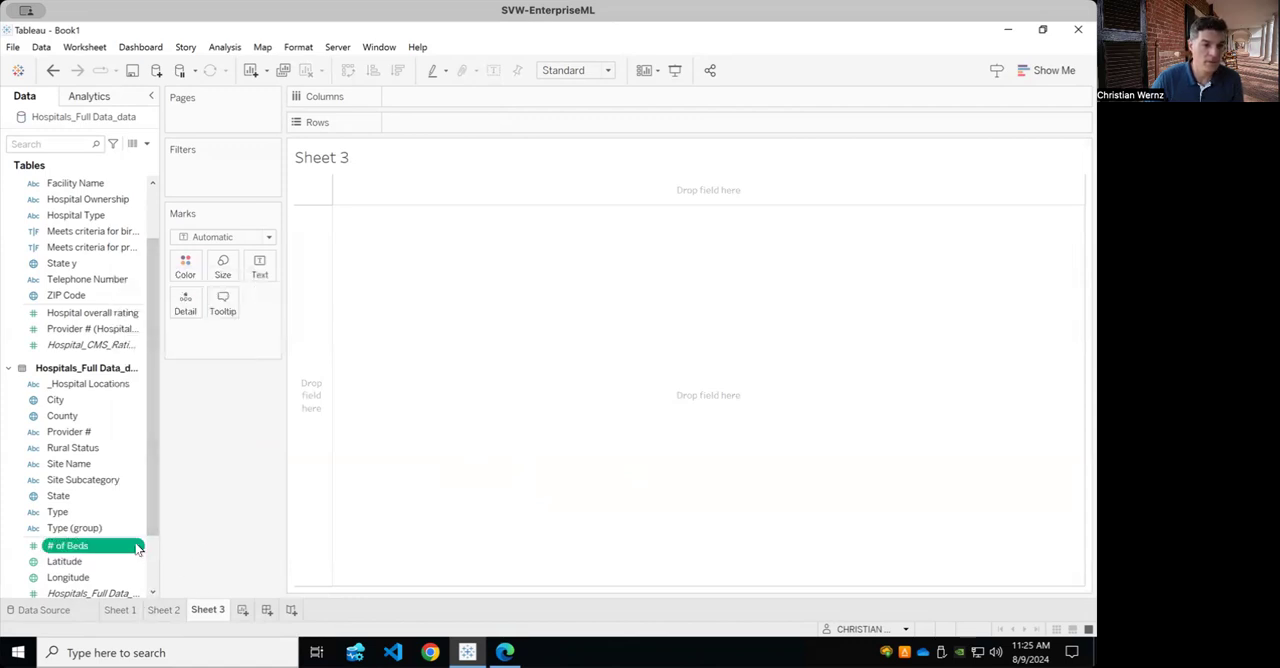
# Create bins from the # of Beds field with a bin size of 250.
pyautogui.rightClick(138, 548)
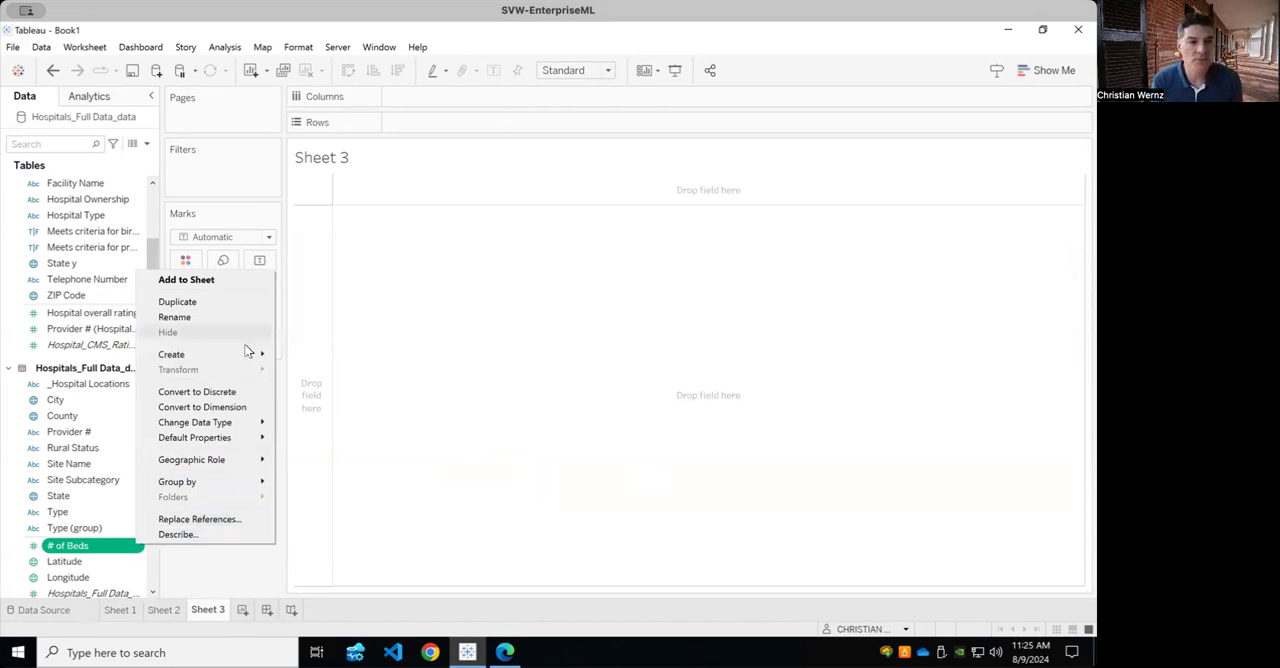
pyautogui.moveTo(247, 356)
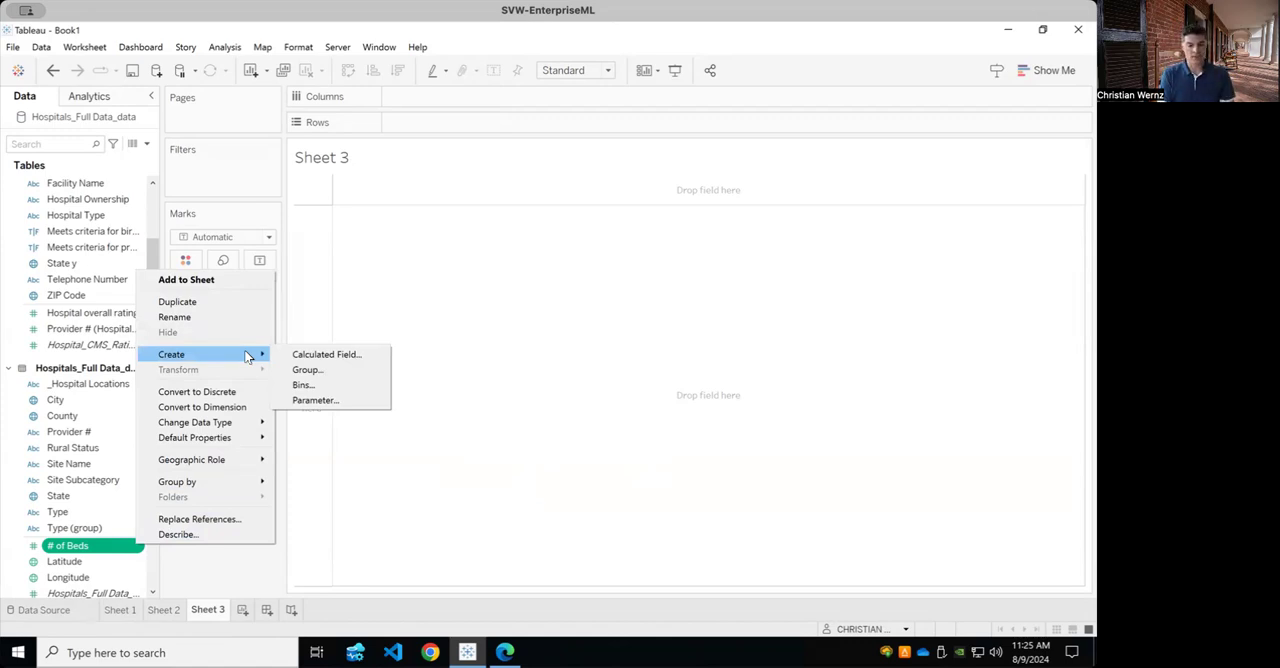
pyautogui.click(337, 386)
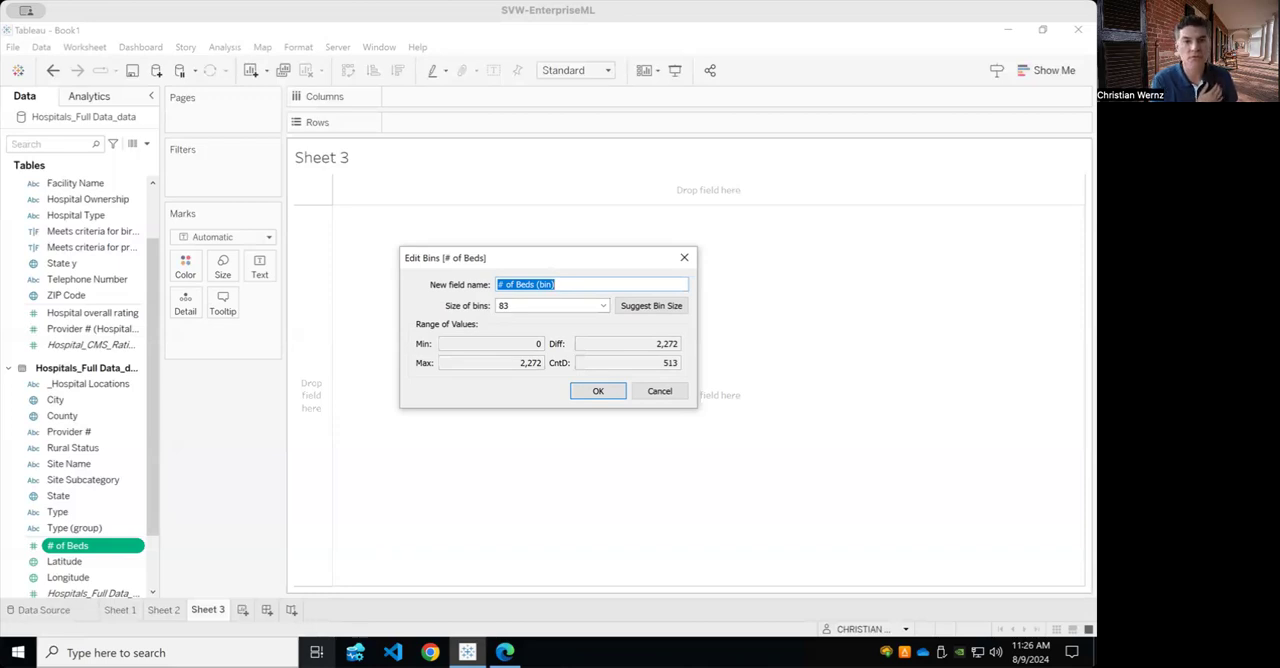
pyautogui.click(516, 306)
pyautogui.moveTo(516, 306); pyautogui.dragTo(494, 314)
pyautogui.write('250')
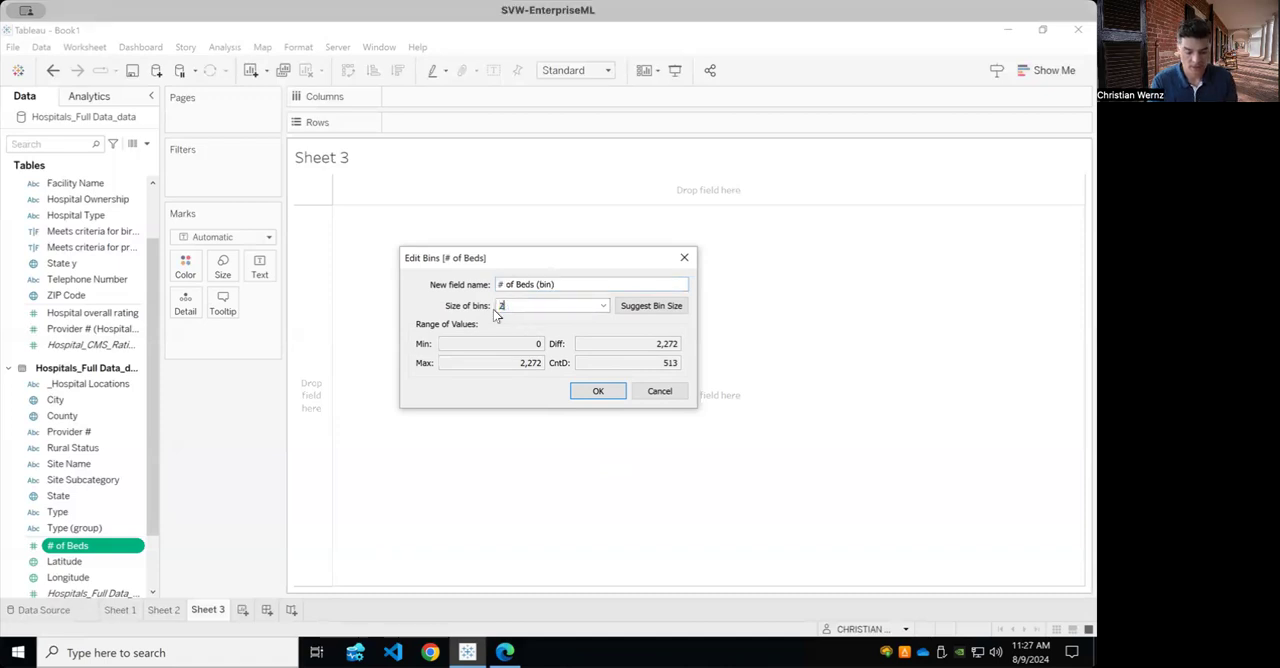
pyautogui.click(595, 392)
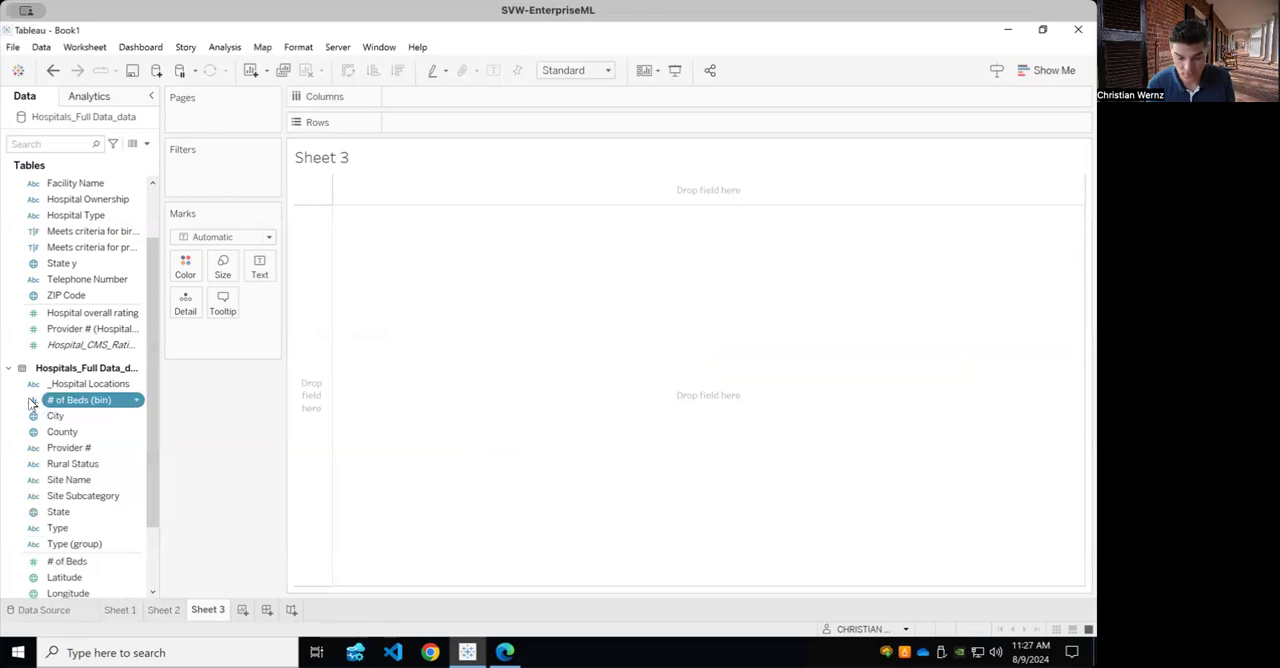
# Place # of Beds (bin) on the columns and Hospital overall rating on the rows of Sheet 3.
pyautogui.moveTo(66, 403); pyautogui.dragTo(418, 98)
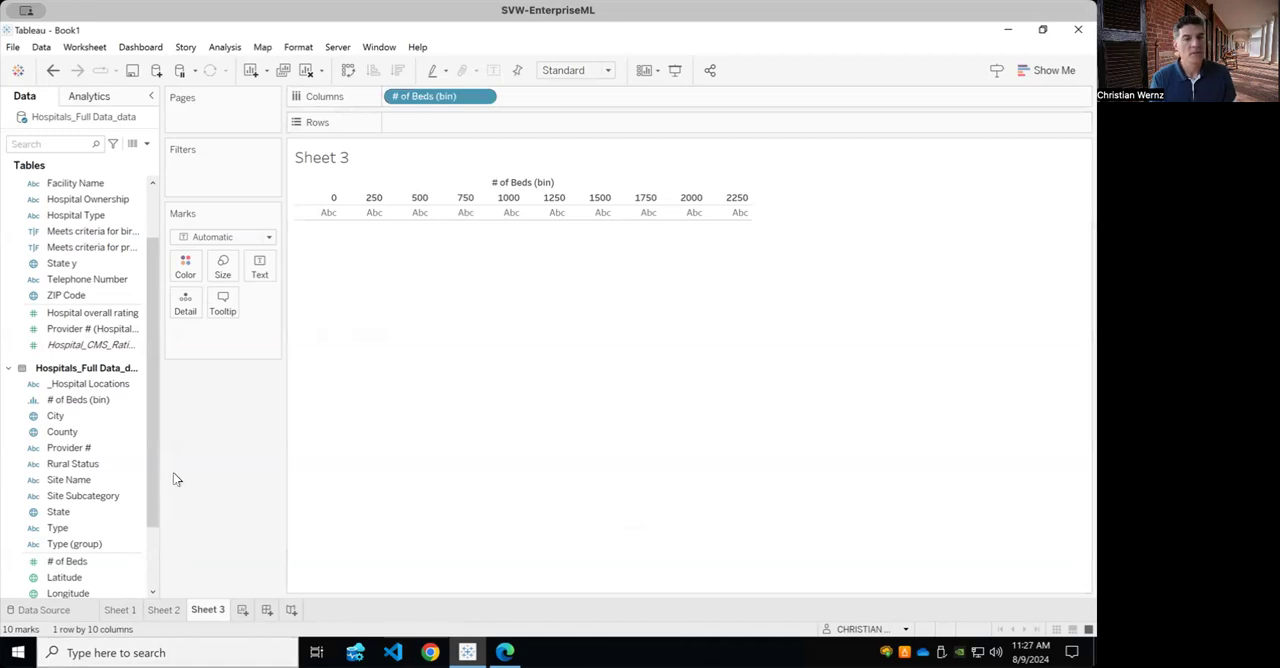
pyautogui.moveTo(151, 479); pyautogui.dragTo(155, 474)
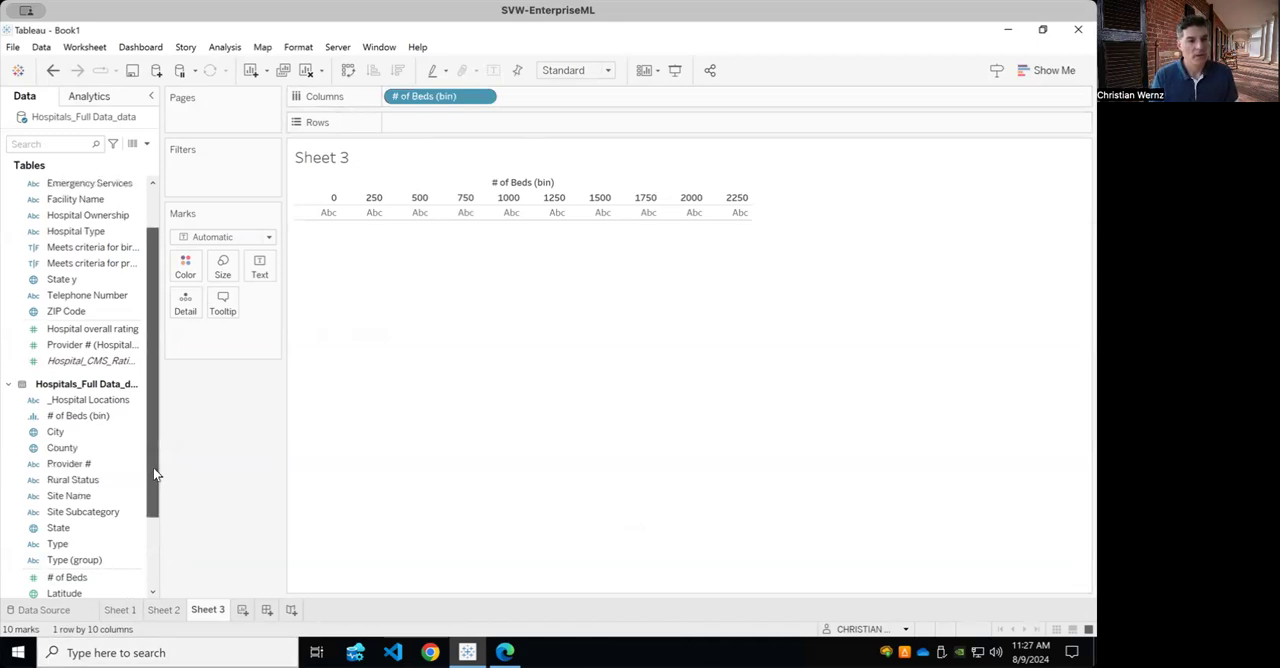
pyautogui.moveTo(86, 330); pyautogui.dragTo(430, 132)
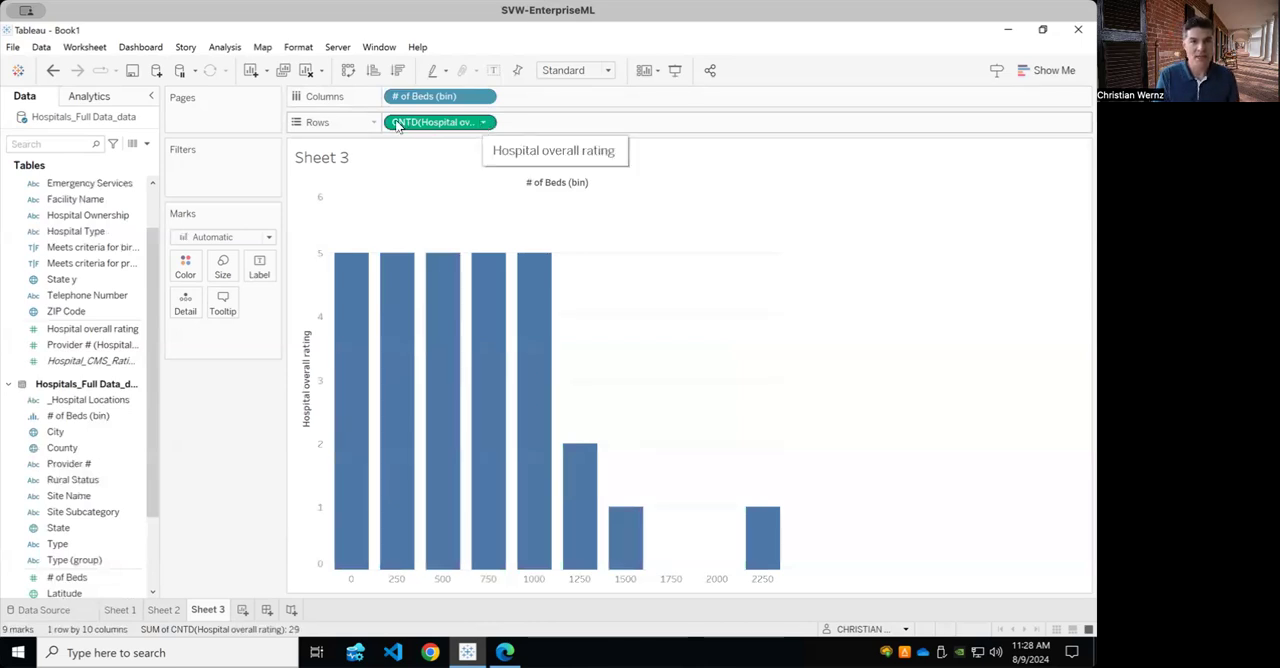
# Change the aggregation of Hospital overall rating on the rows to Average.
pyautogui.click(484, 123)
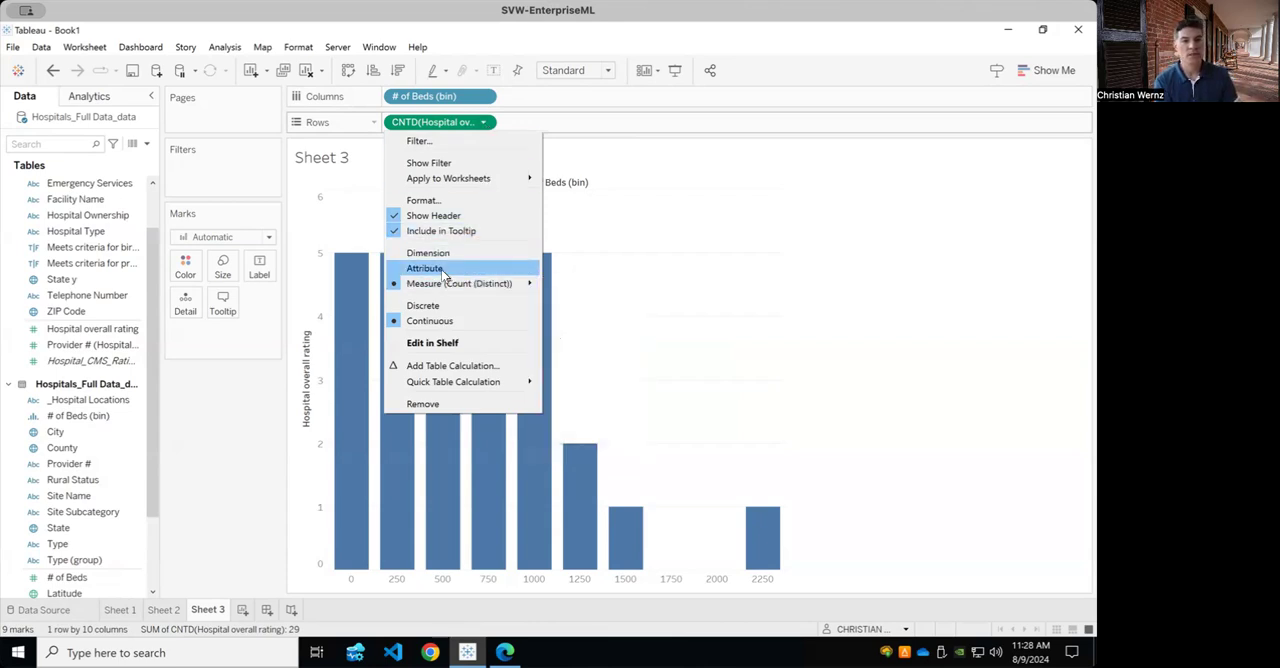
pyautogui.moveTo(443, 287)
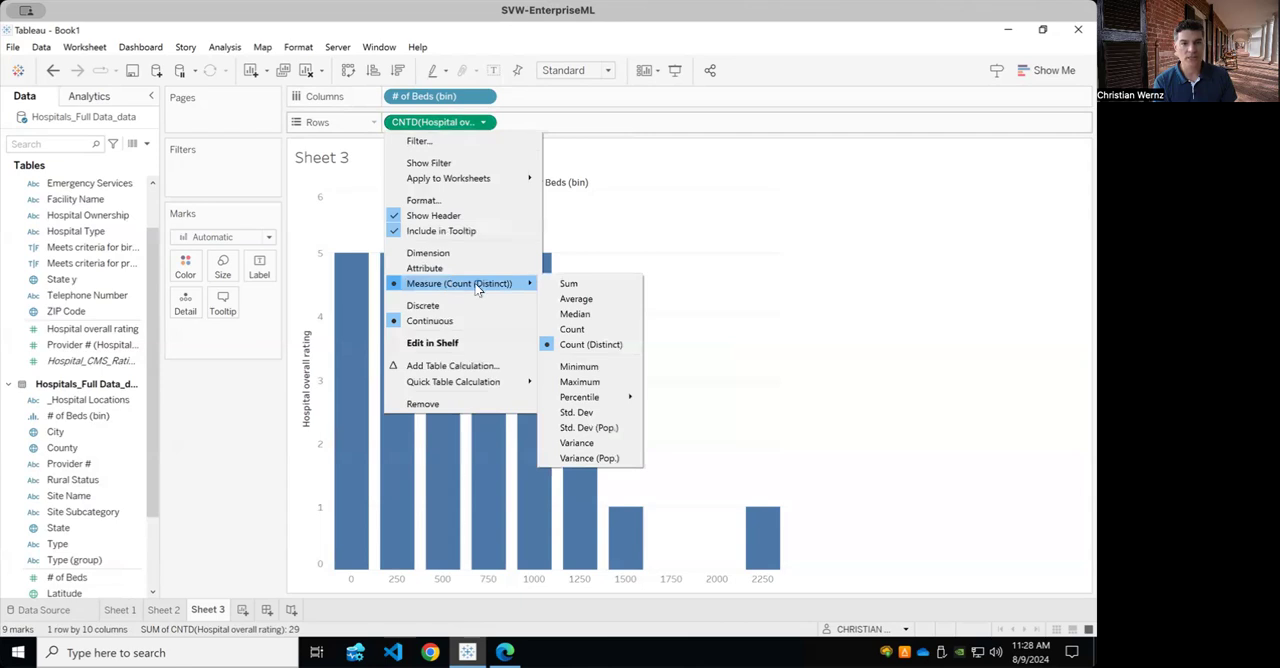
pyautogui.click(567, 299)
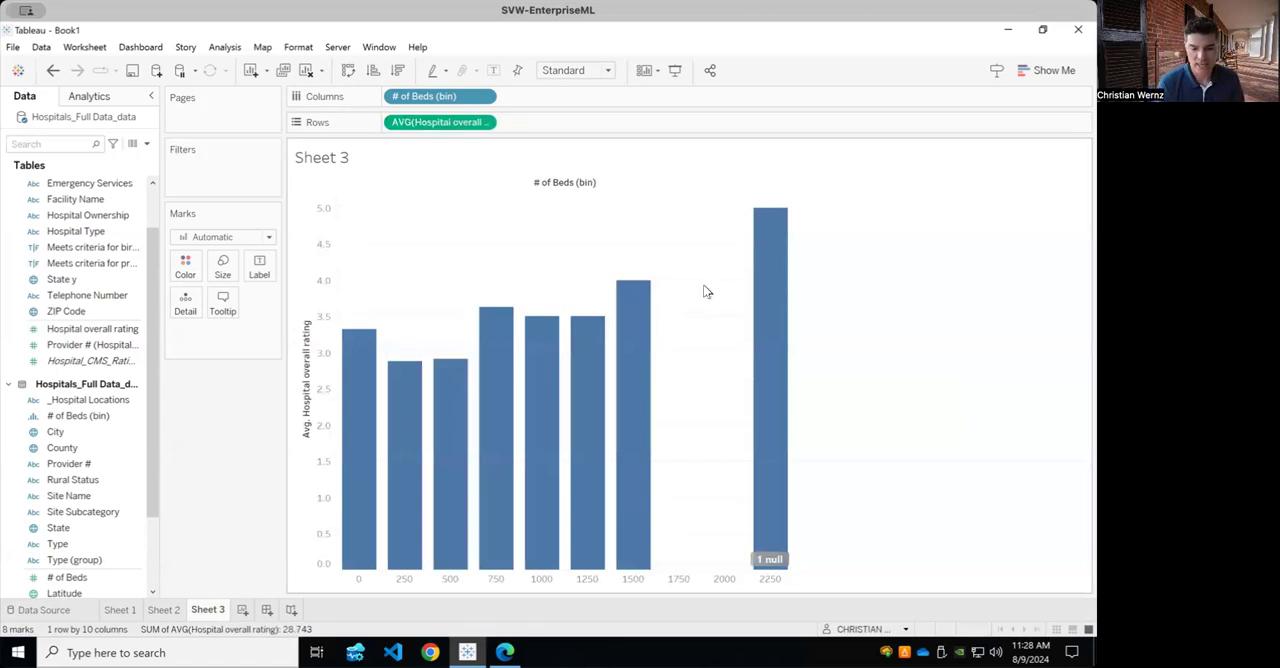
pyautogui.moveTo(650, 355)
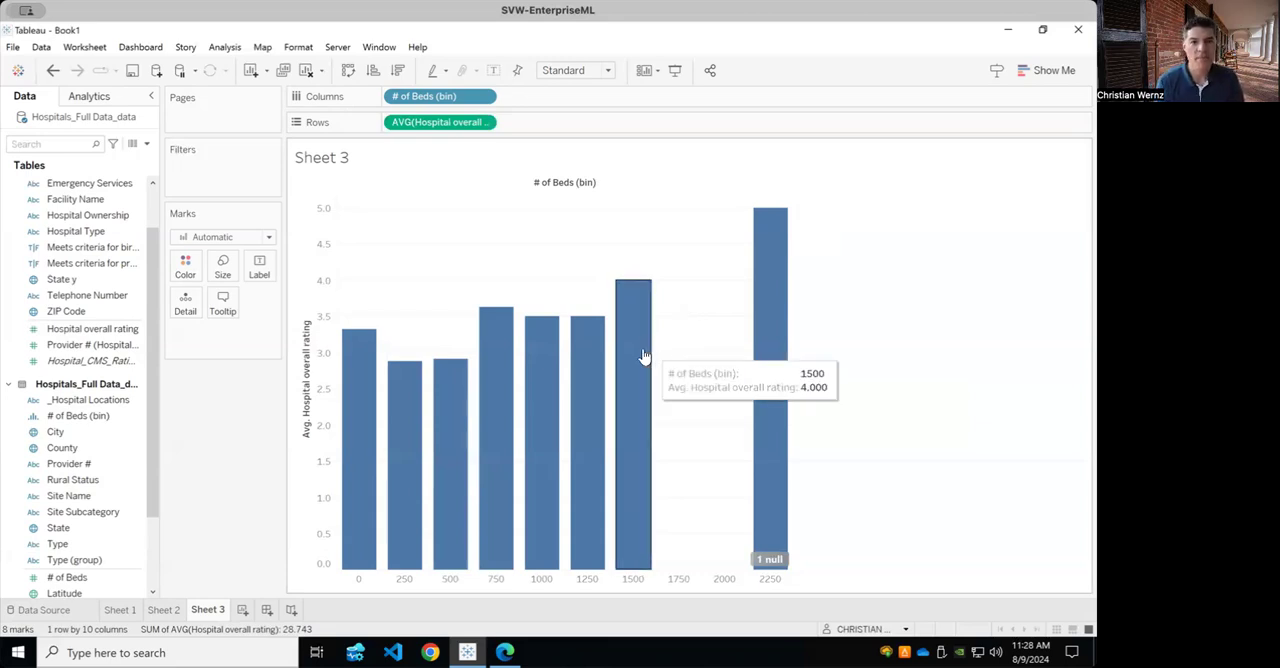
# Try Circle marks for the chart and switch the mark type to Shape, keeping the open circle symbol.
pyautogui.click(268, 238)
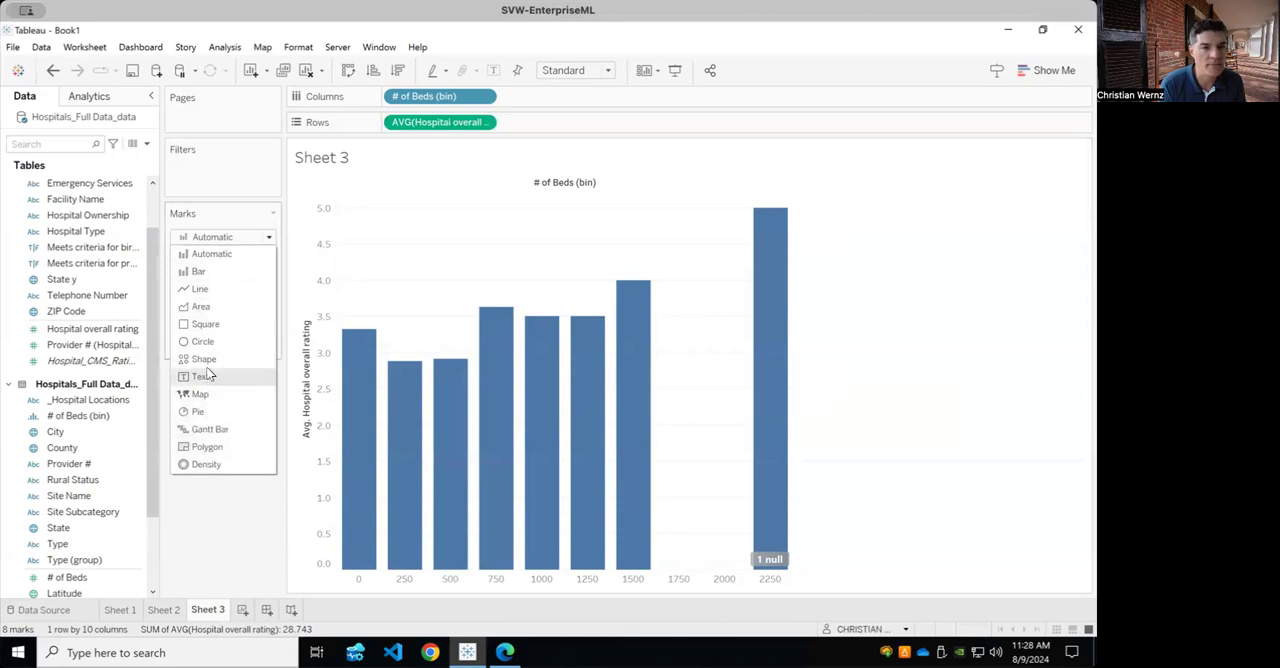
pyautogui.click(204, 341)
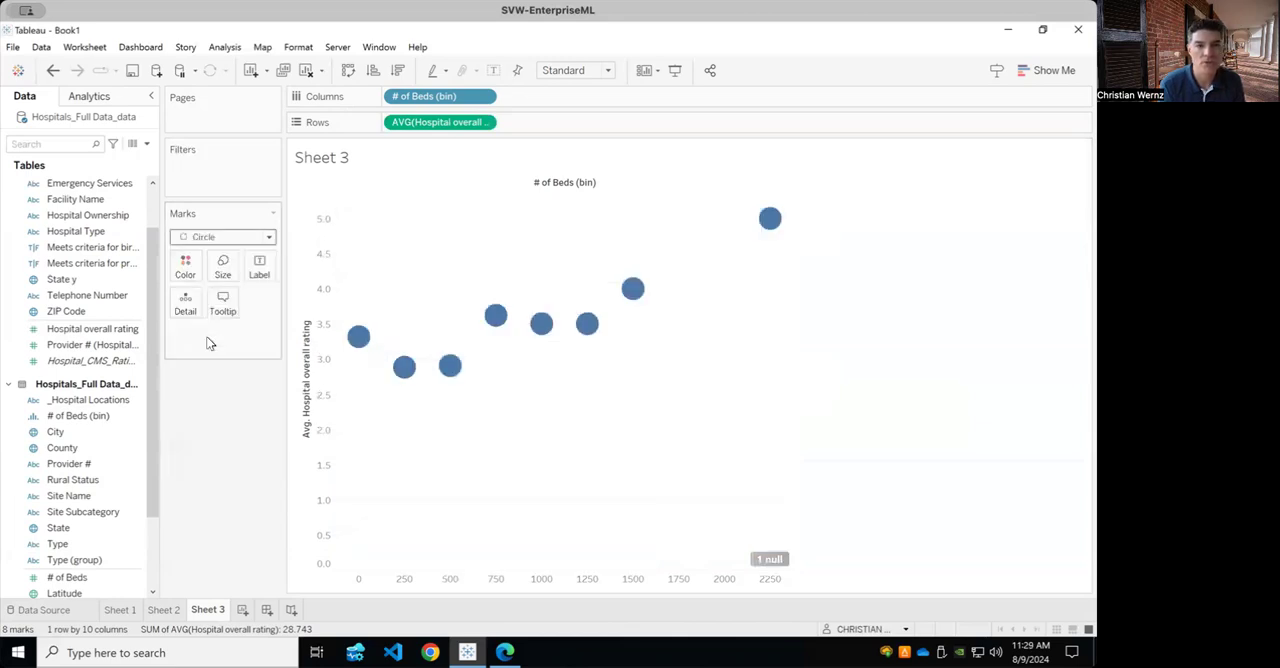
pyautogui.click(268, 240)
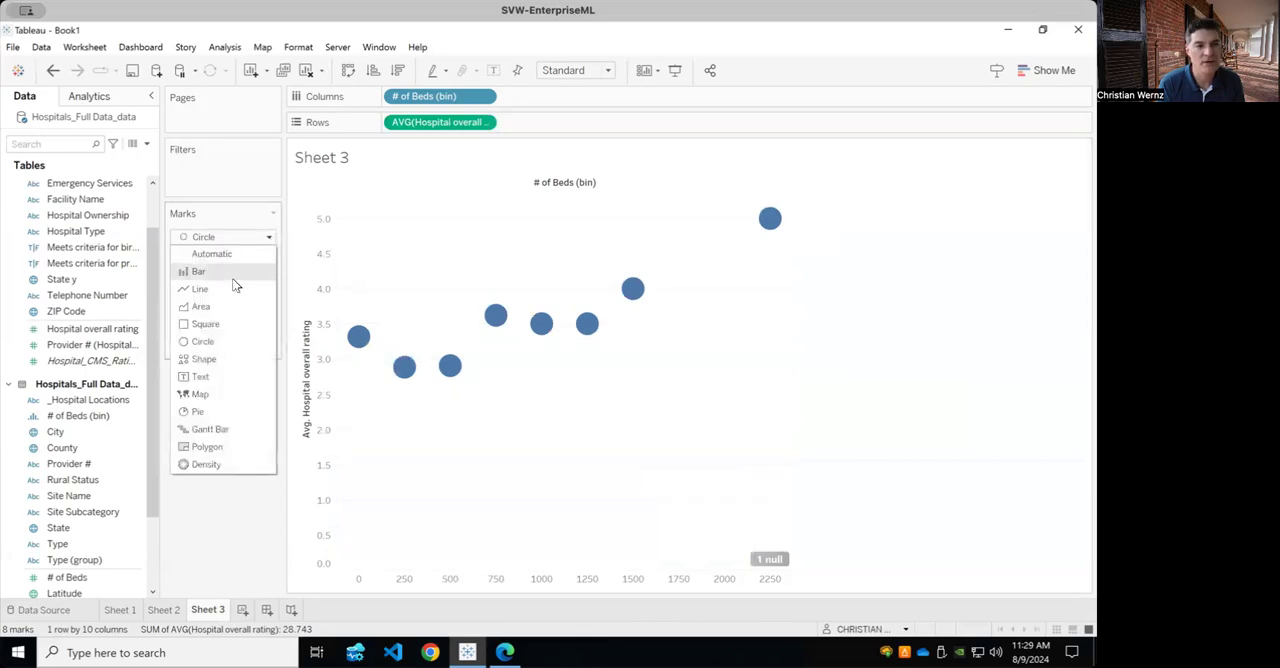
pyautogui.click(205, 360)
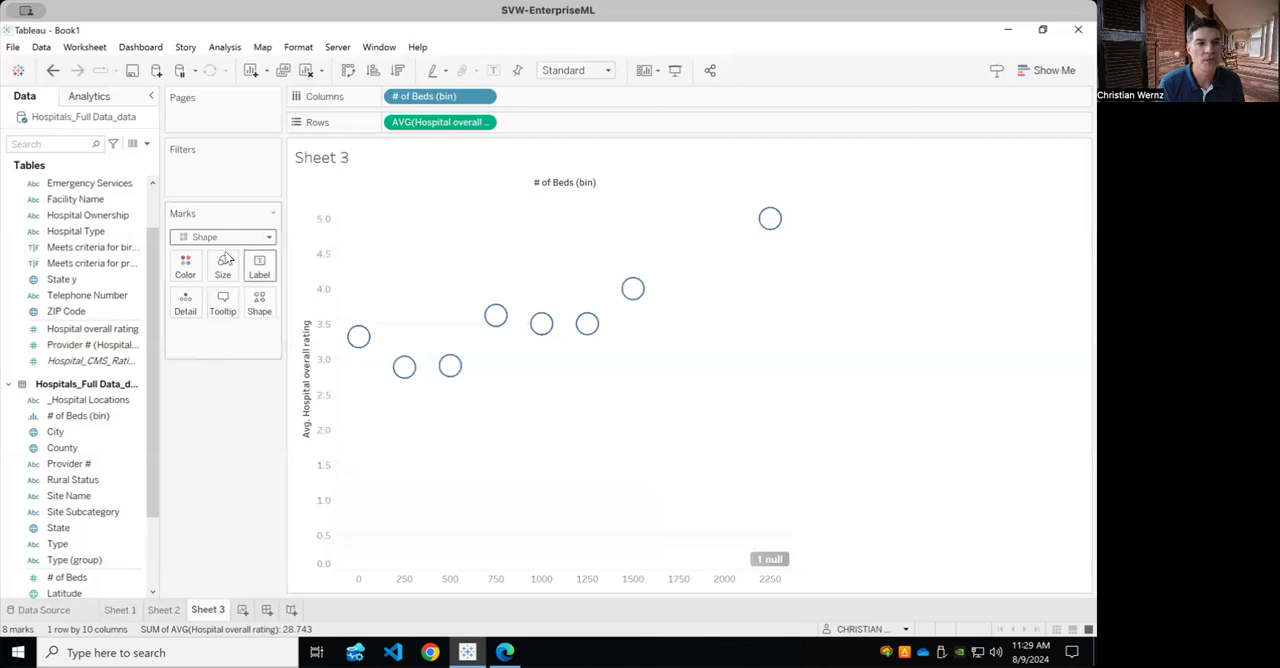
pyautogui.click(258, 300)
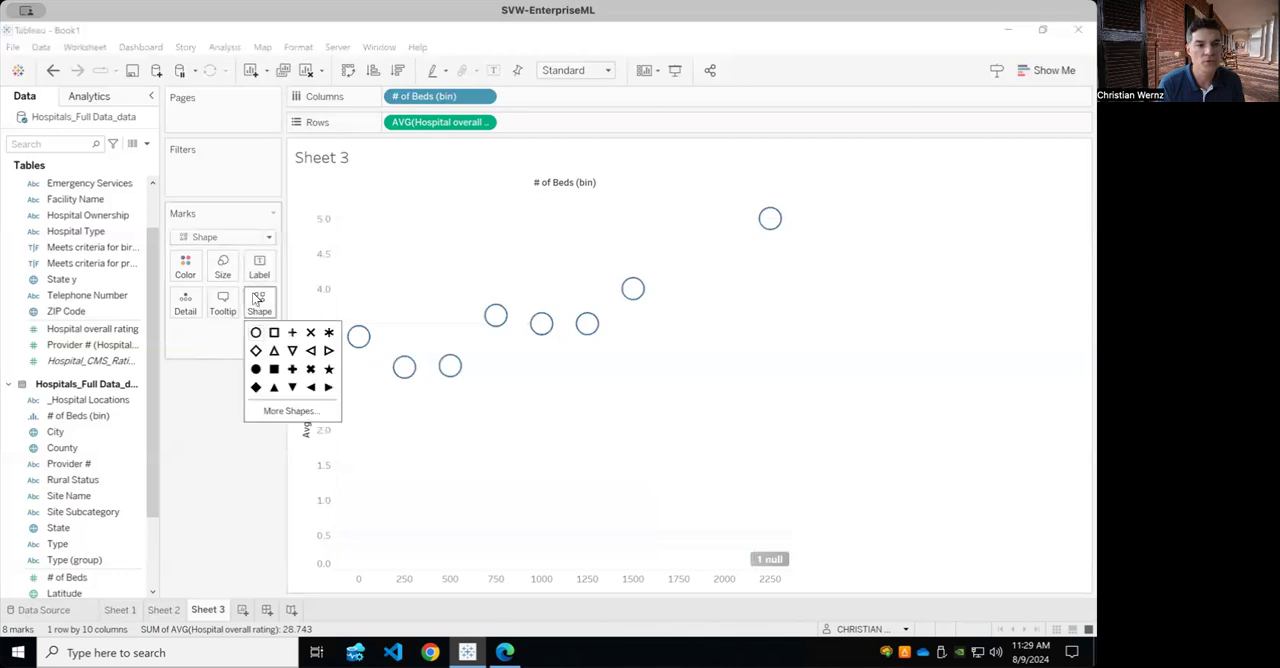
pyautogui.click(168, 497)
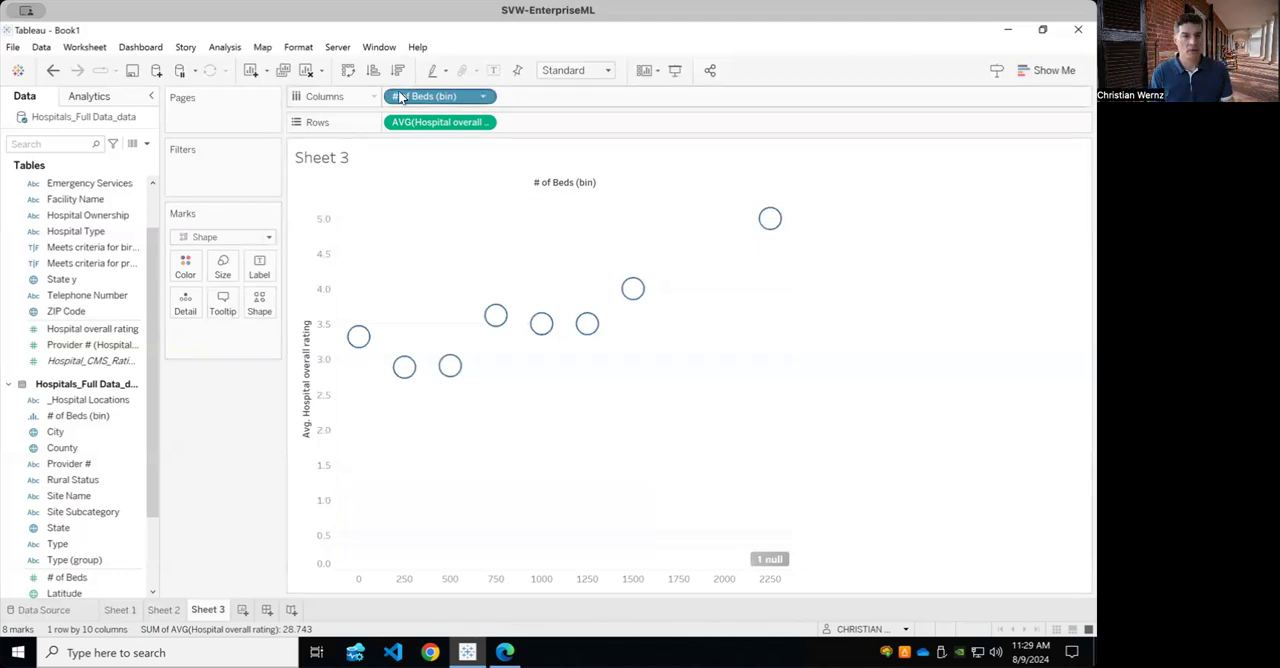
pyautogui.moveTo(360, 340)
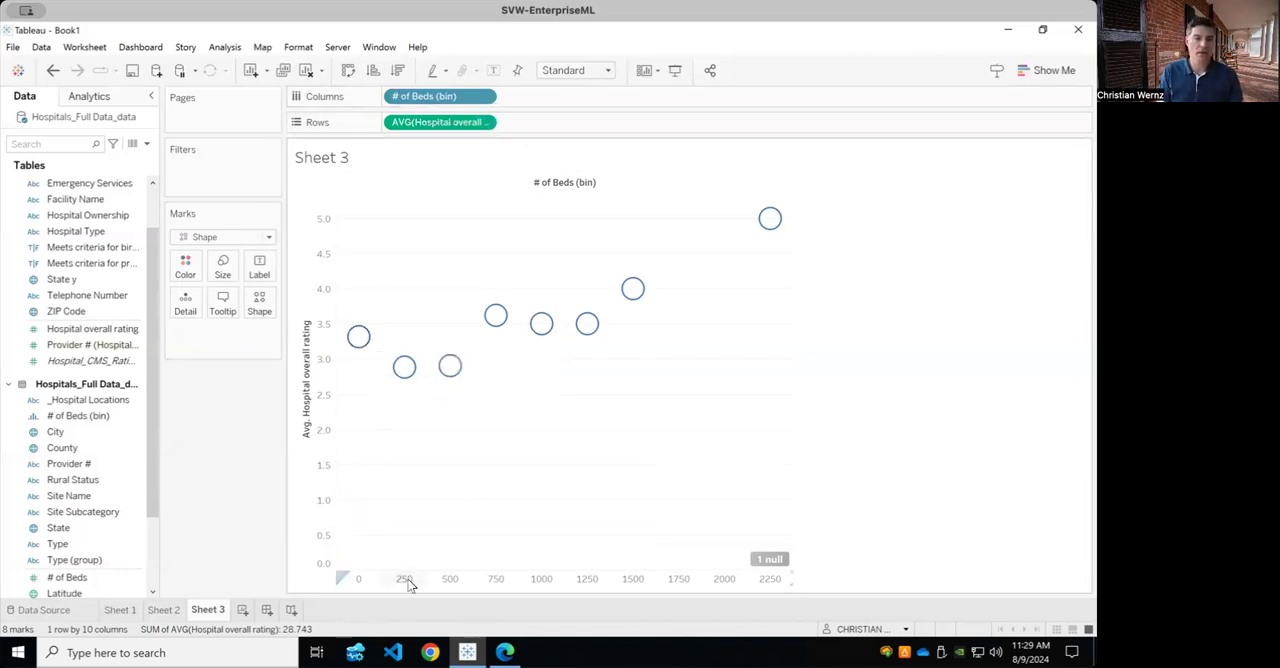
pyautogui.moveTo(402, 372)
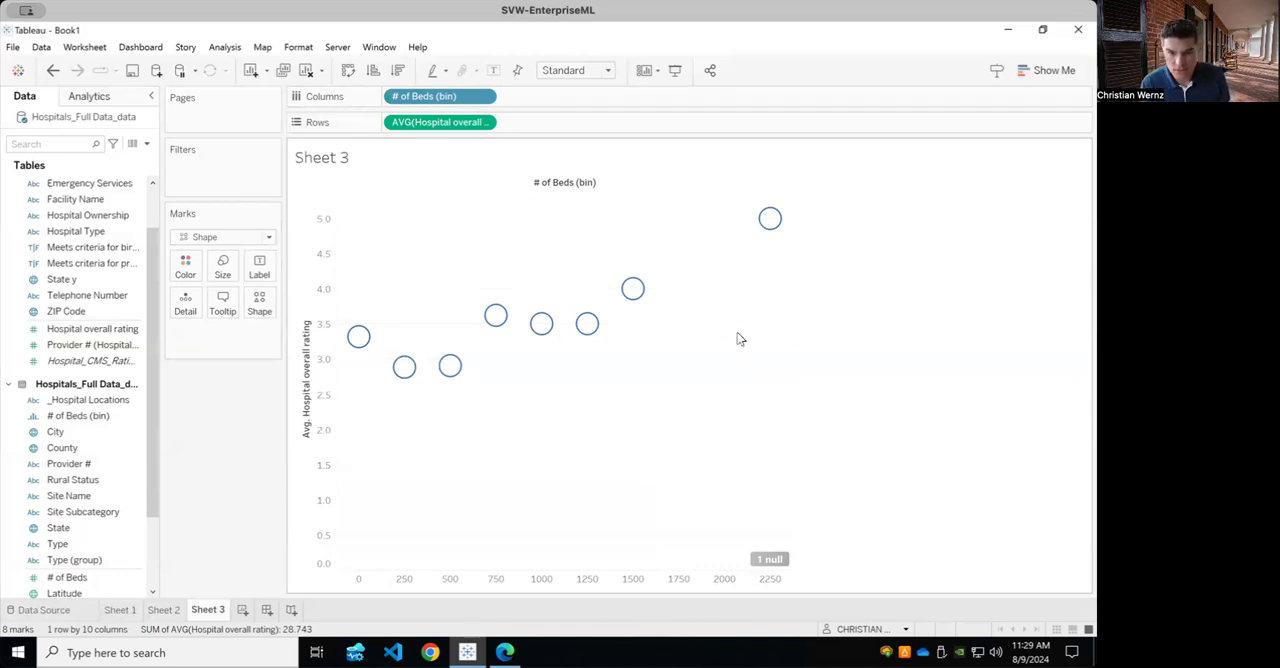
pyautogui.moveTo(765, 230)
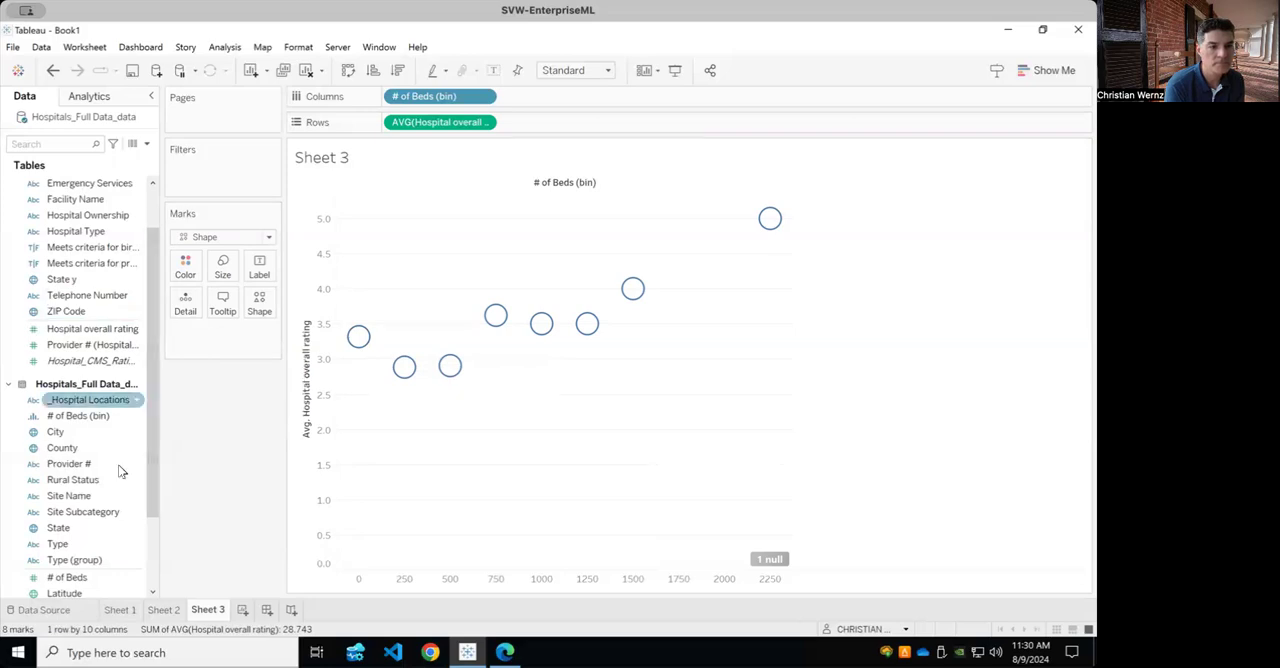
# Size the marks by Site Name, aggregated as Count.
pyautogui.click(78, 498)
pyautogui.moveTo(79, 503); pyautogui.dragTo(227, 275)
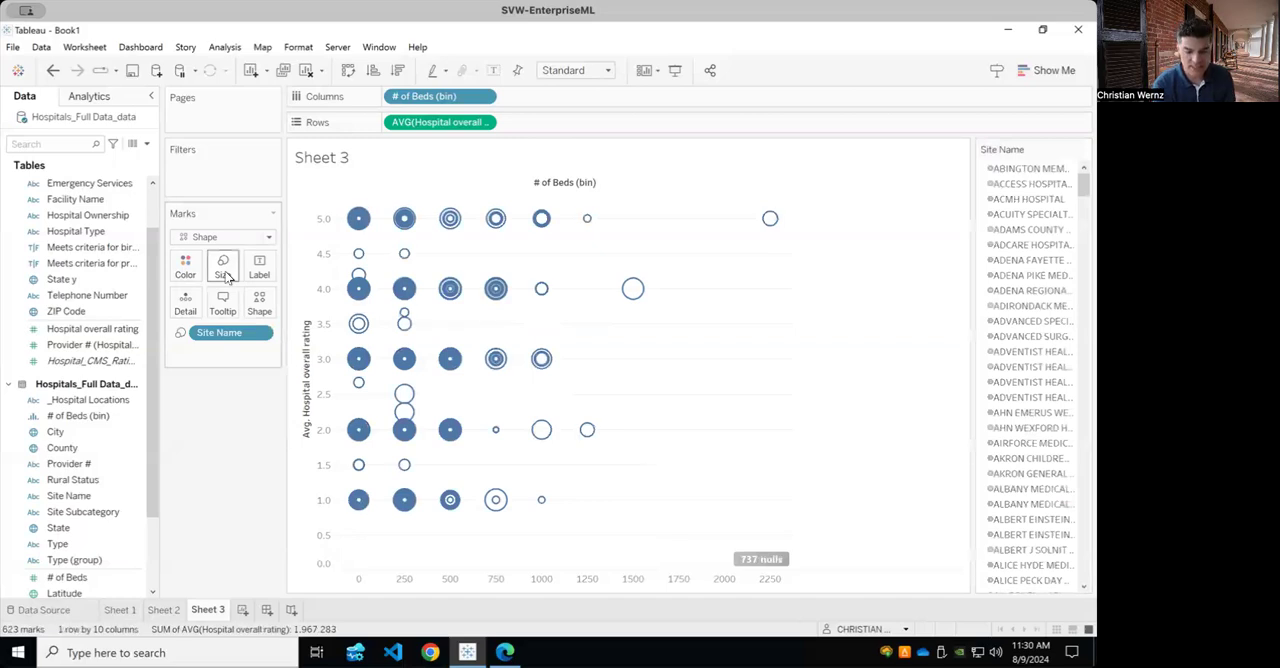
pyautogui.click(260, 333)
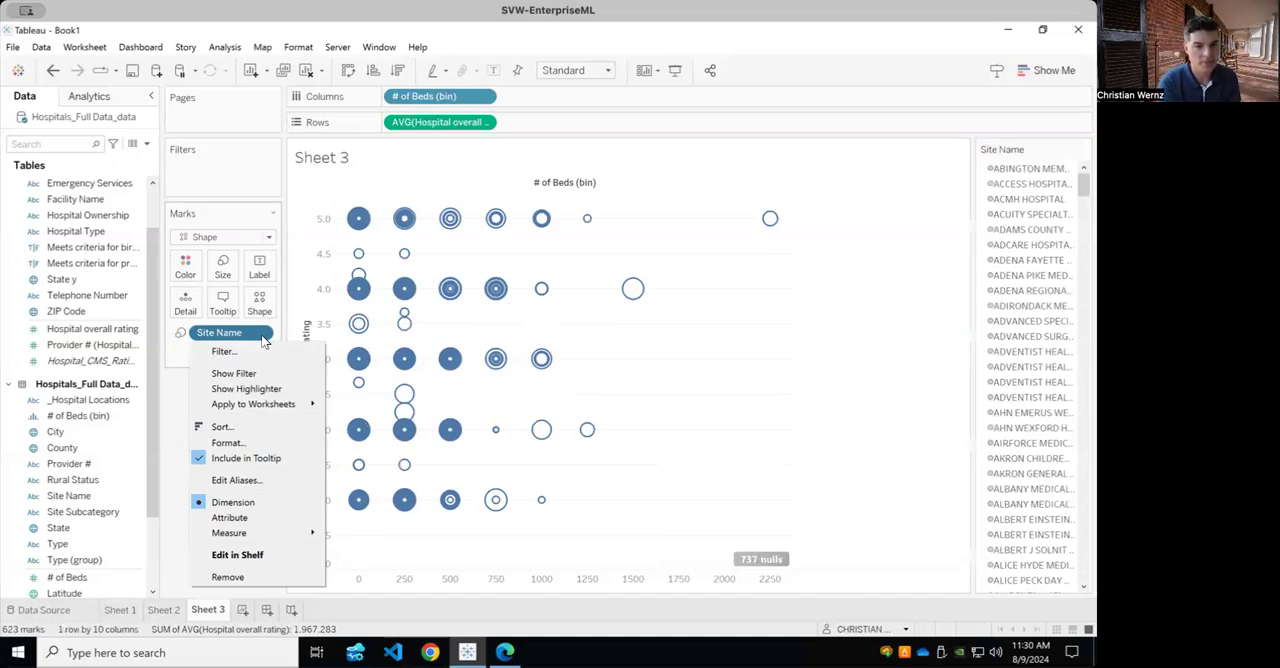
pyautogui.moveTo(243, 533)
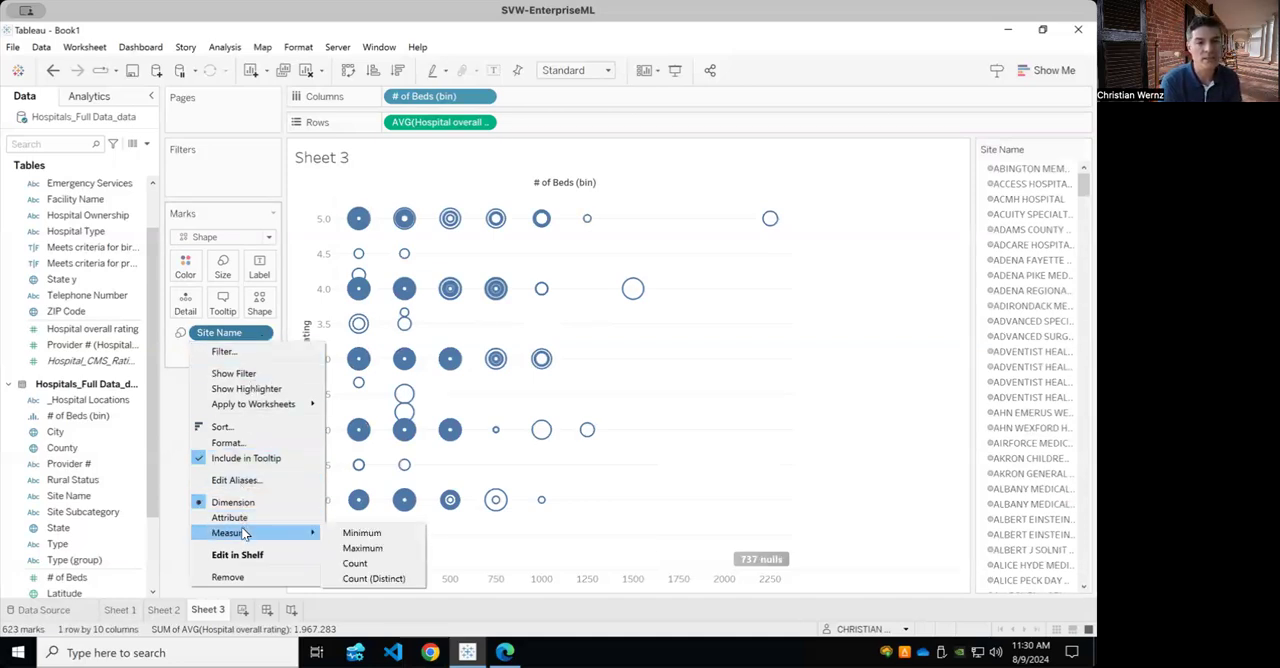
pyautogui.click(356, 563)
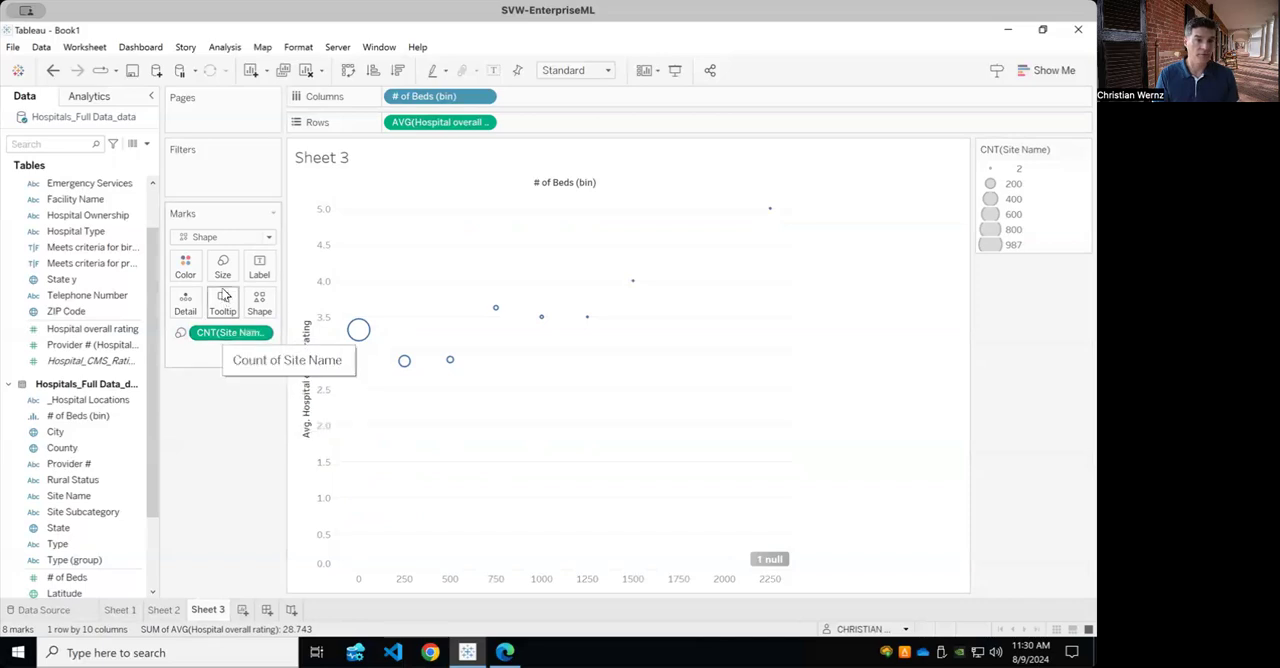
# Enlarge the chart's circles by raising the overall mark size to slightly above the middle of its range.
pyautogui.click(222, 266)
pyautogui.moveTo(257, 313); pyautogui.dragTo(268, 313)
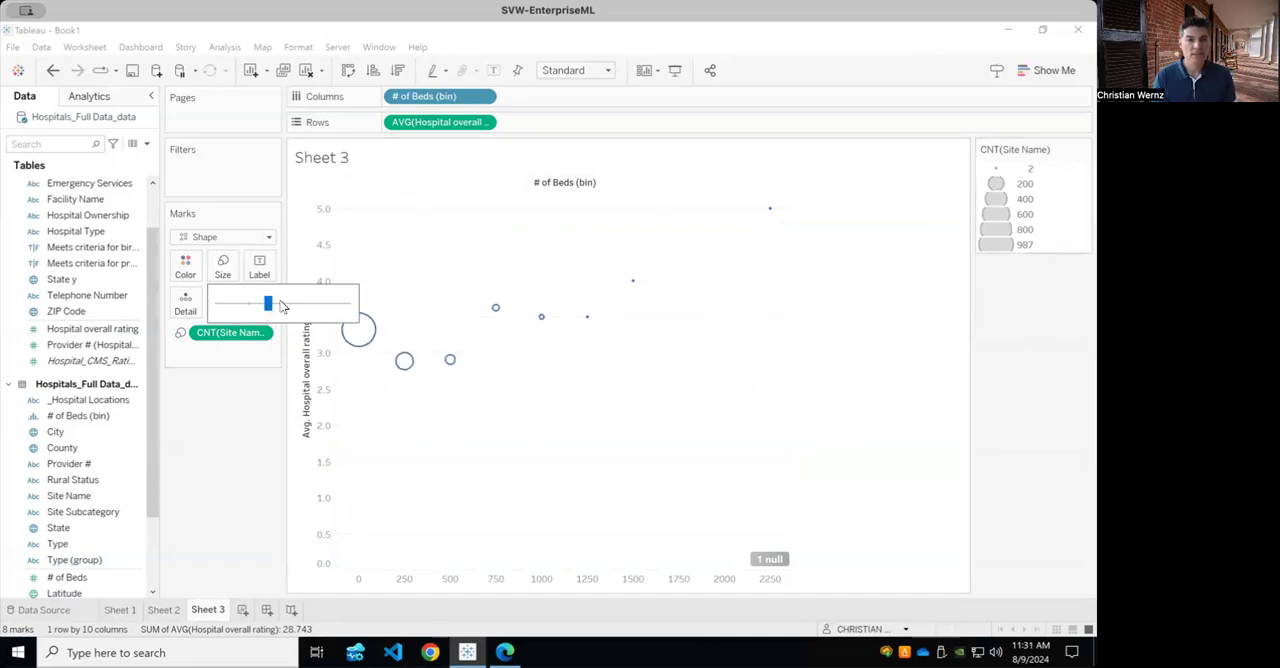
pyautogui.moveTo(268, 304); pyautogui.dragTo(292, 312)
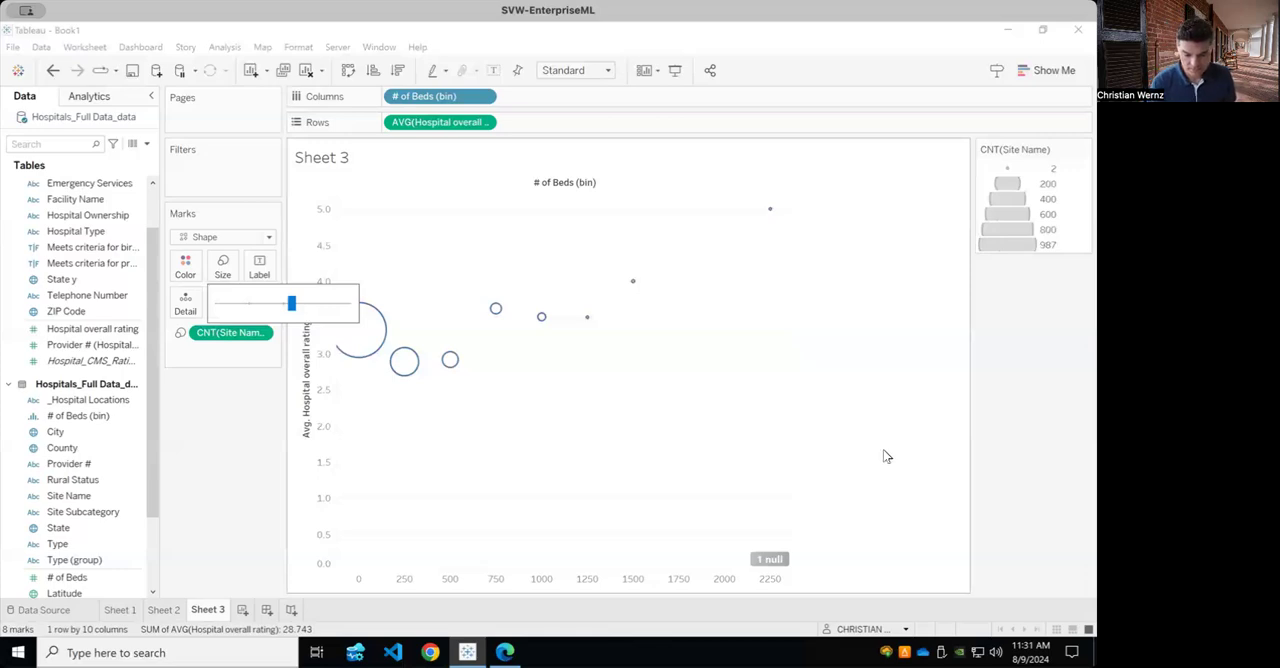
pyautogui.click(890, 453)
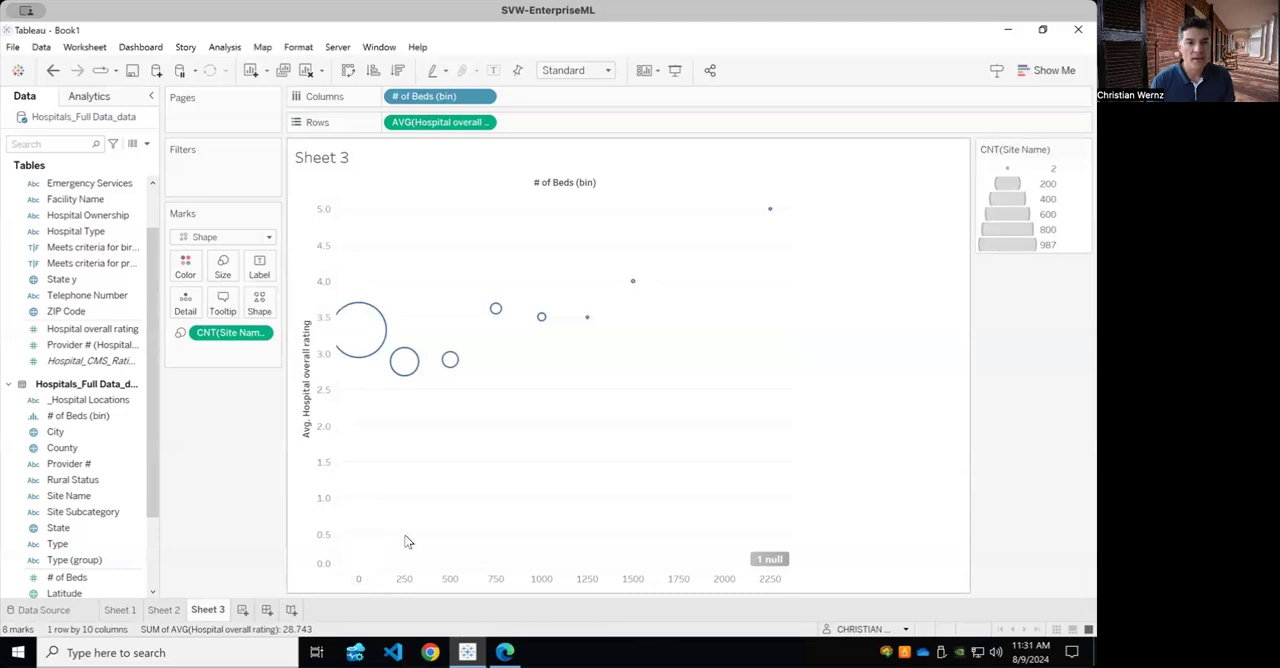
pyautogui.moveTo(366, 332)
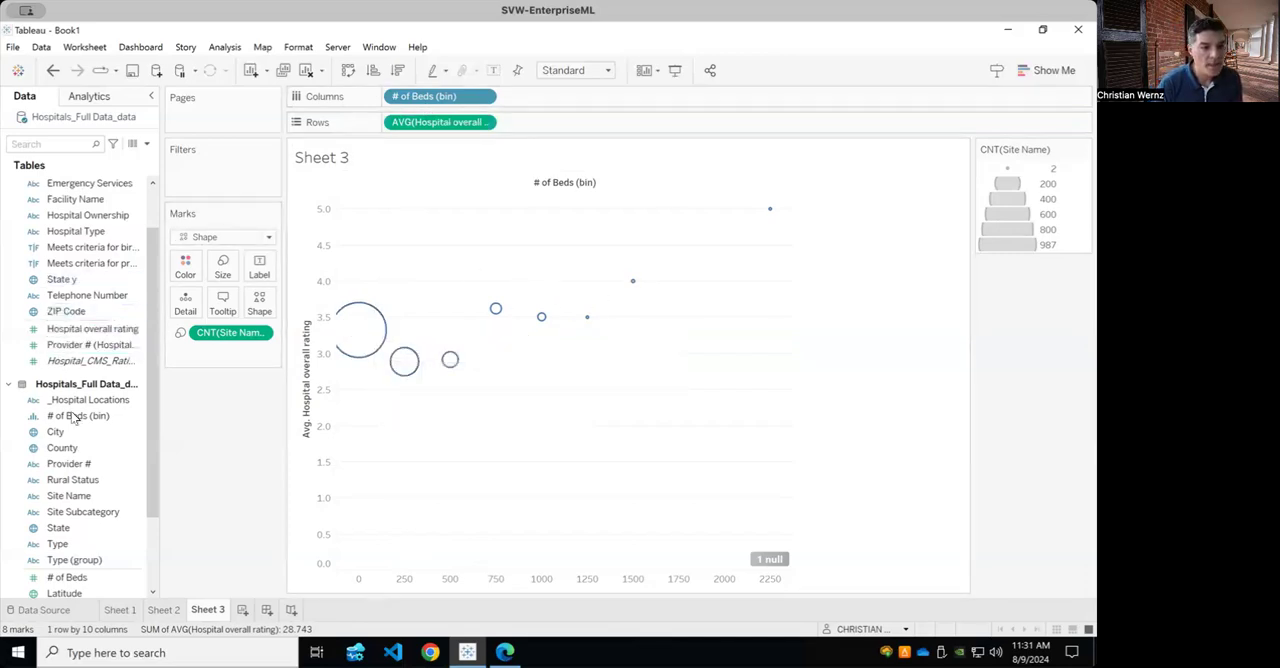
# Add # of Beds to the marks' tooltip and change its aggregation to Average.
pyautogui.moveTo(68, 582); pyautogui.dragTo(225, 313)
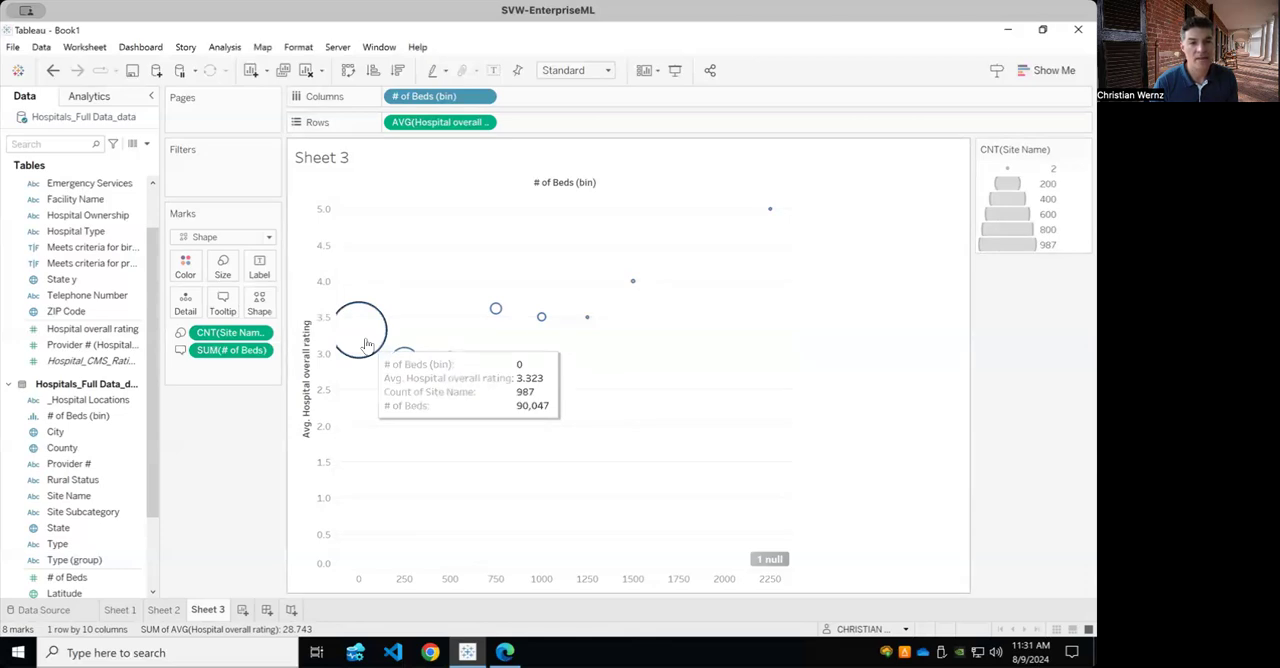
pyautogui.click(259, 354)
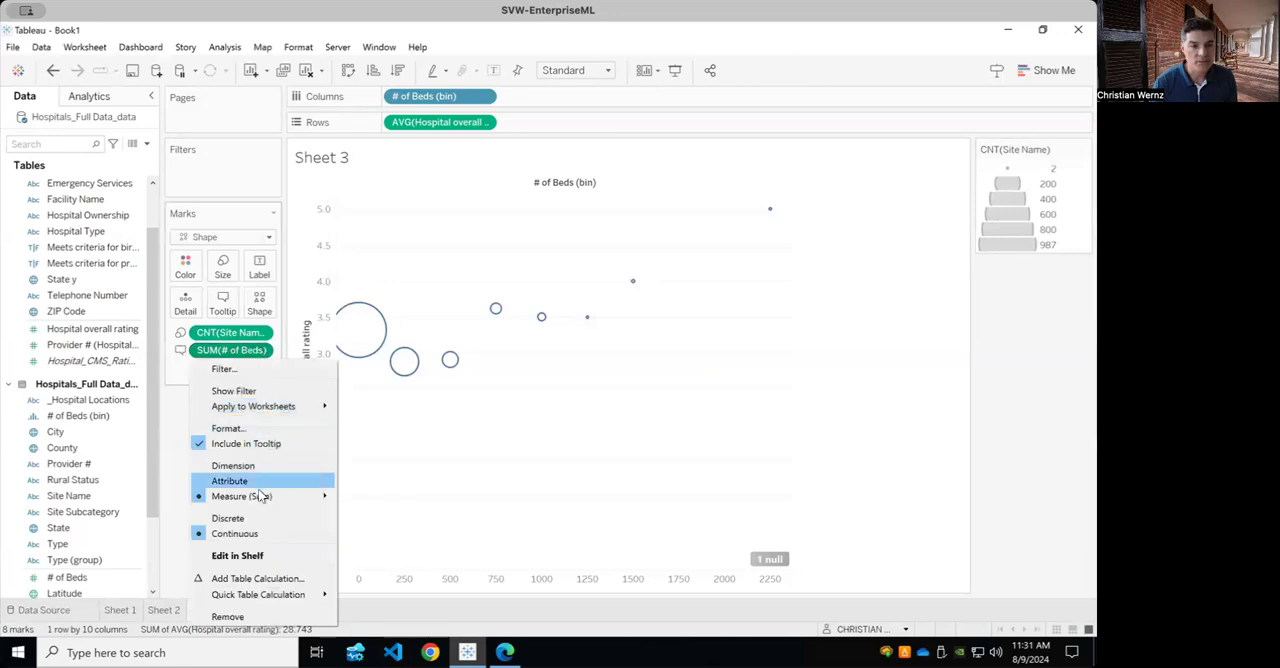
pyautogui.moveTo(260, 497)
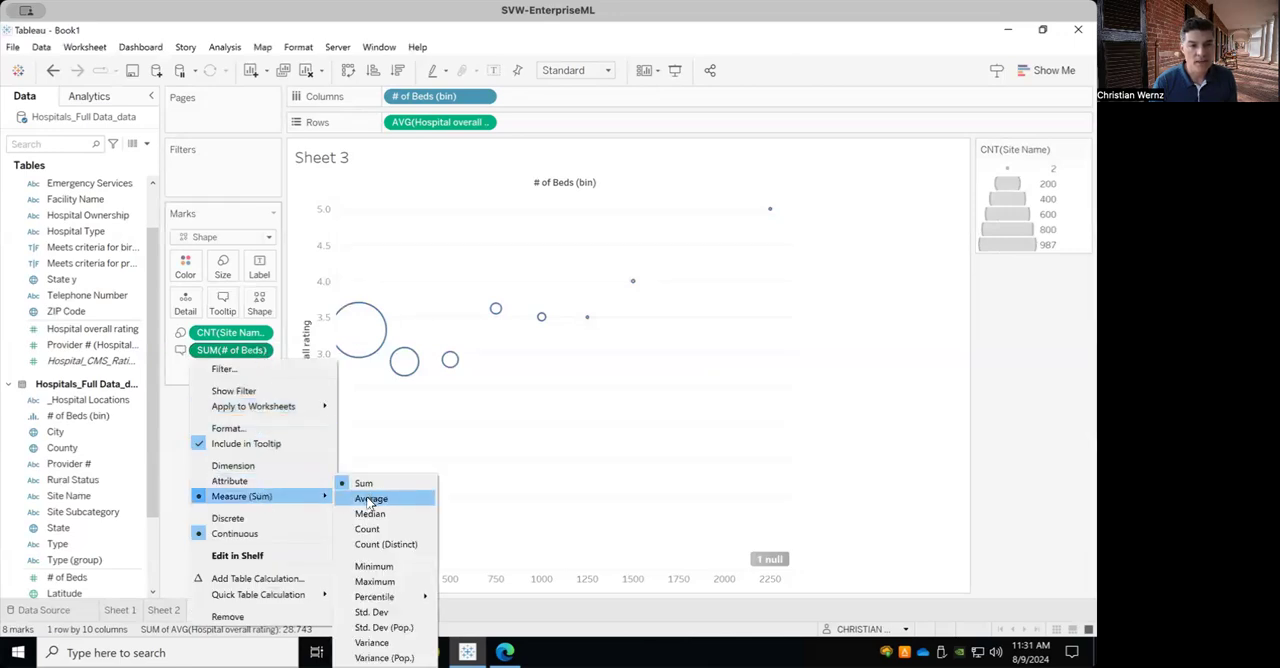
pyautogui.click(369, 499)
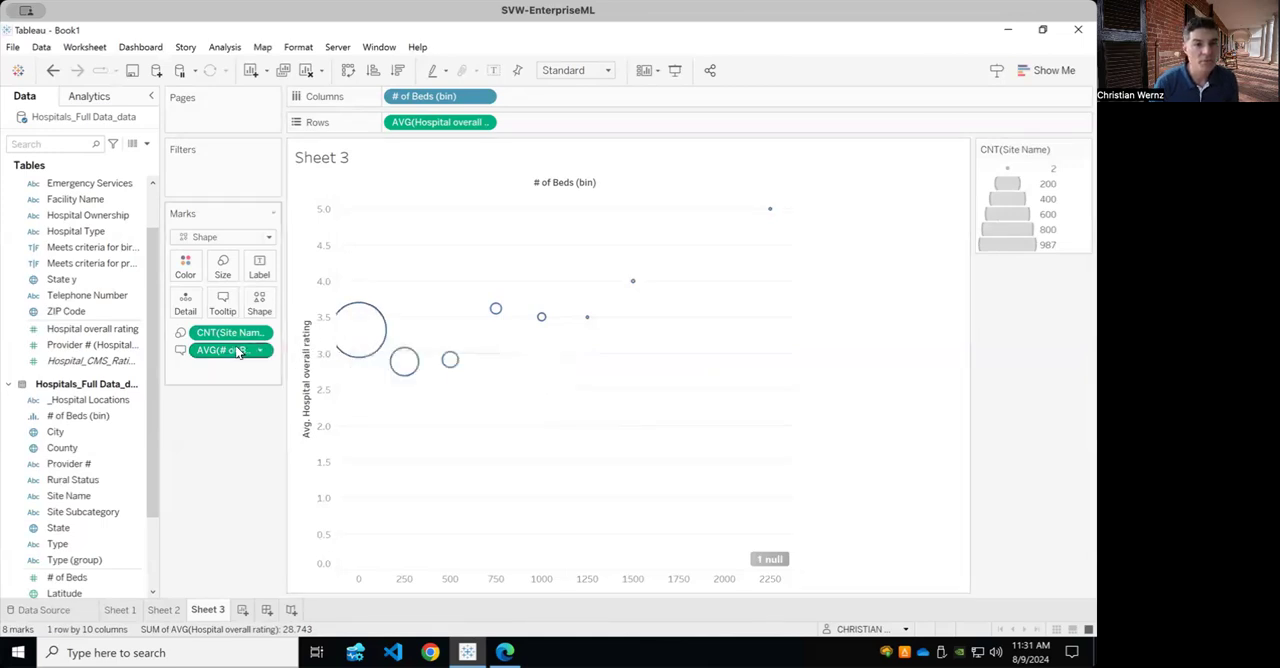
# Move the average # of Beds from the tooltip to the label so each circle is labelled with it.
pyautogui.moveTo(232, 350); pyautogui.dragTo(268, 277)
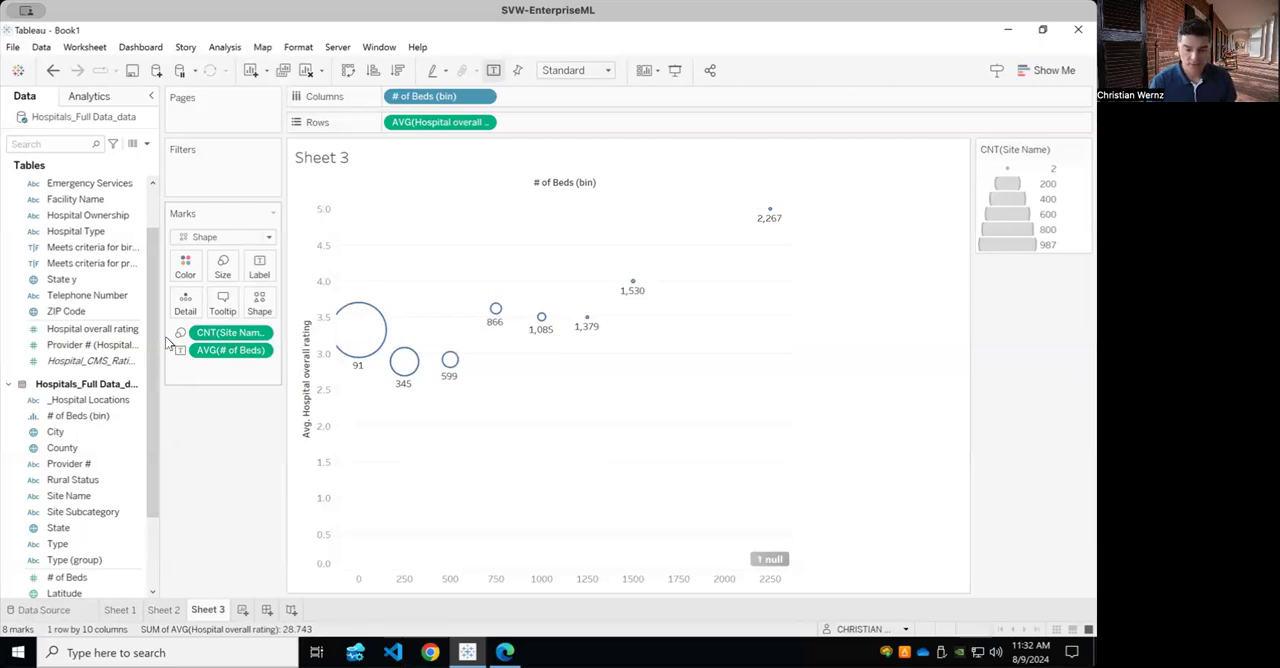
pyautogui.moveTo(355, 367)
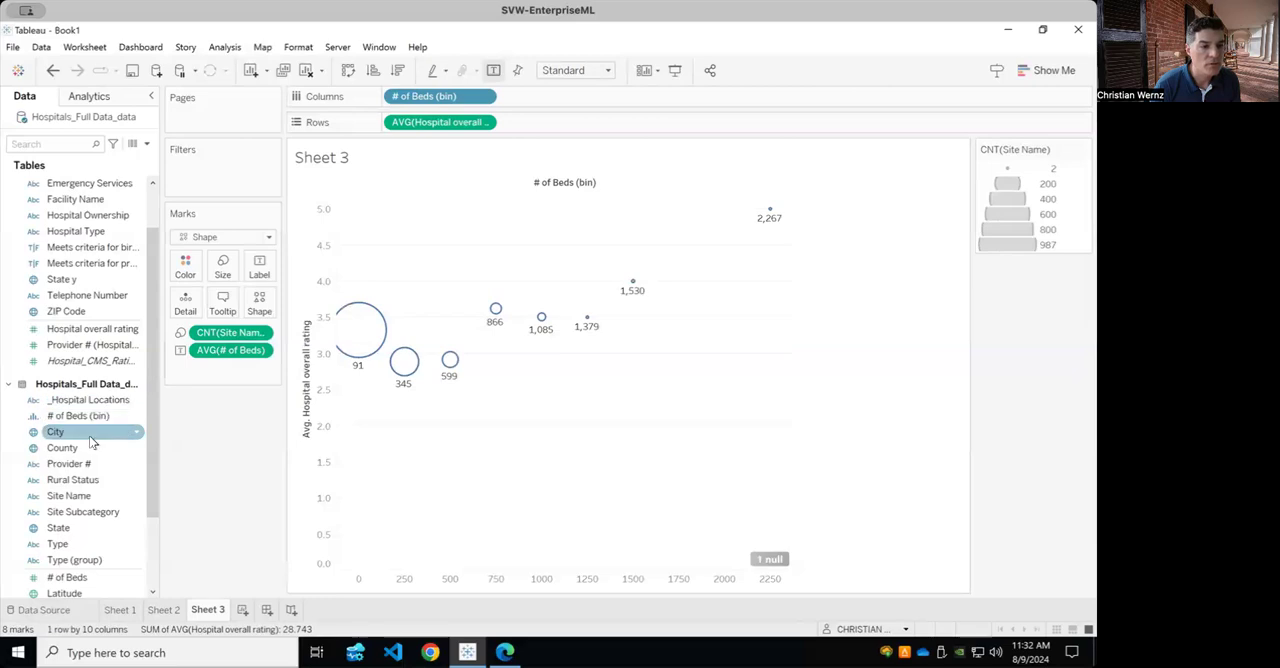
pyautogui.moveTo(92, 329); pyautogui.dragTo(233, 183)
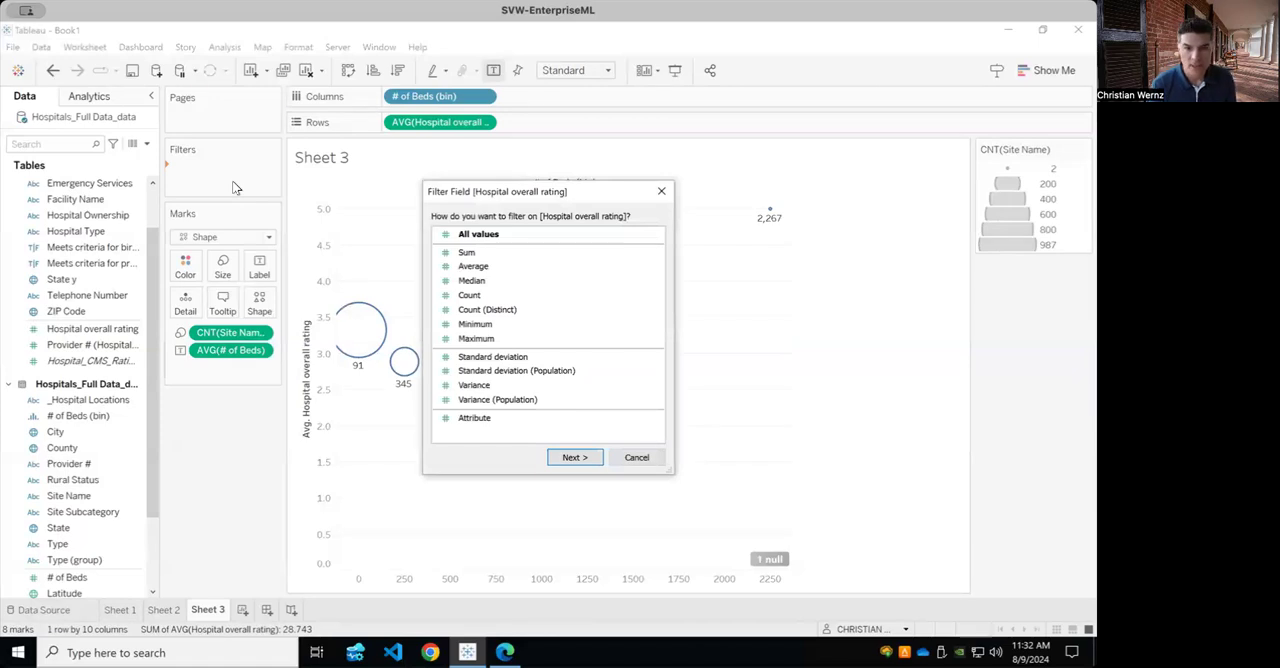
pyautogui.click(464, 424)
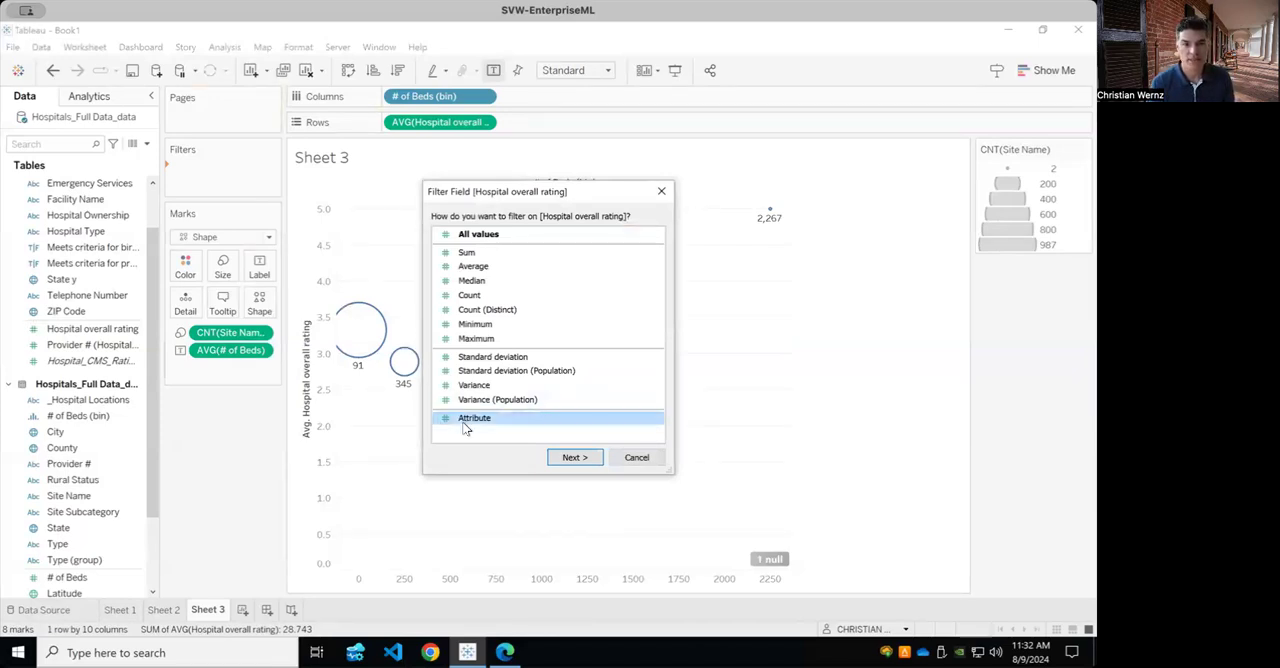
pyautogui.click(578, 458)
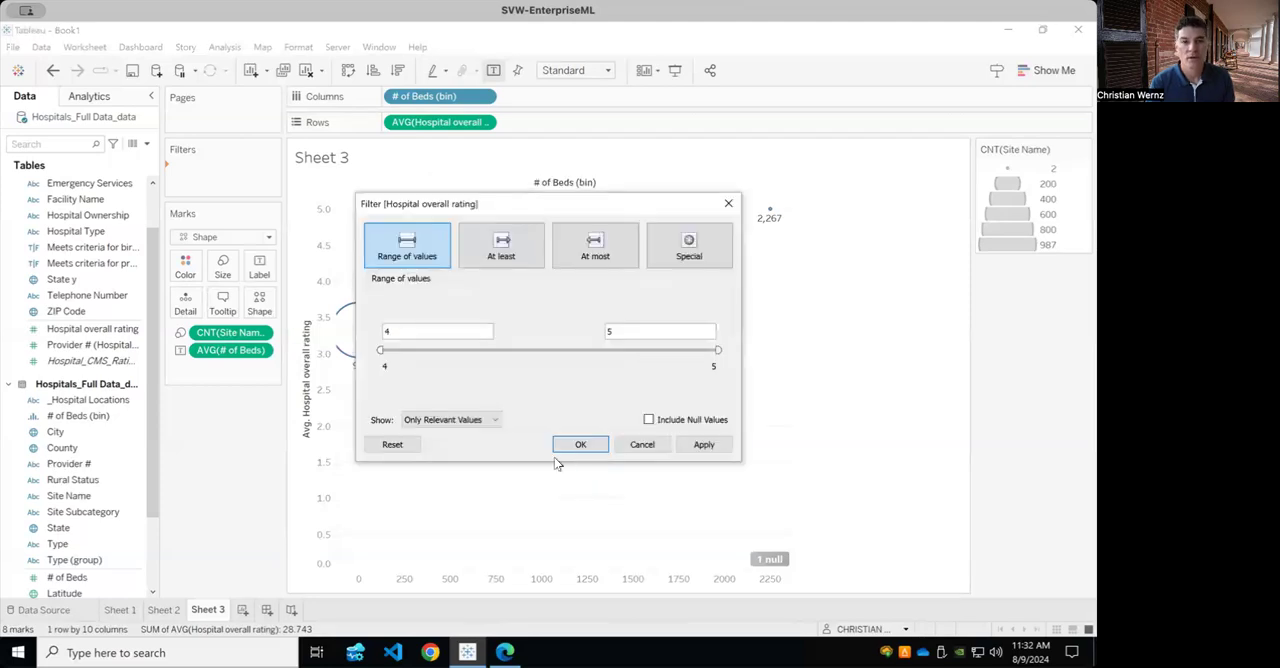
pyautogui.click(652, 447)
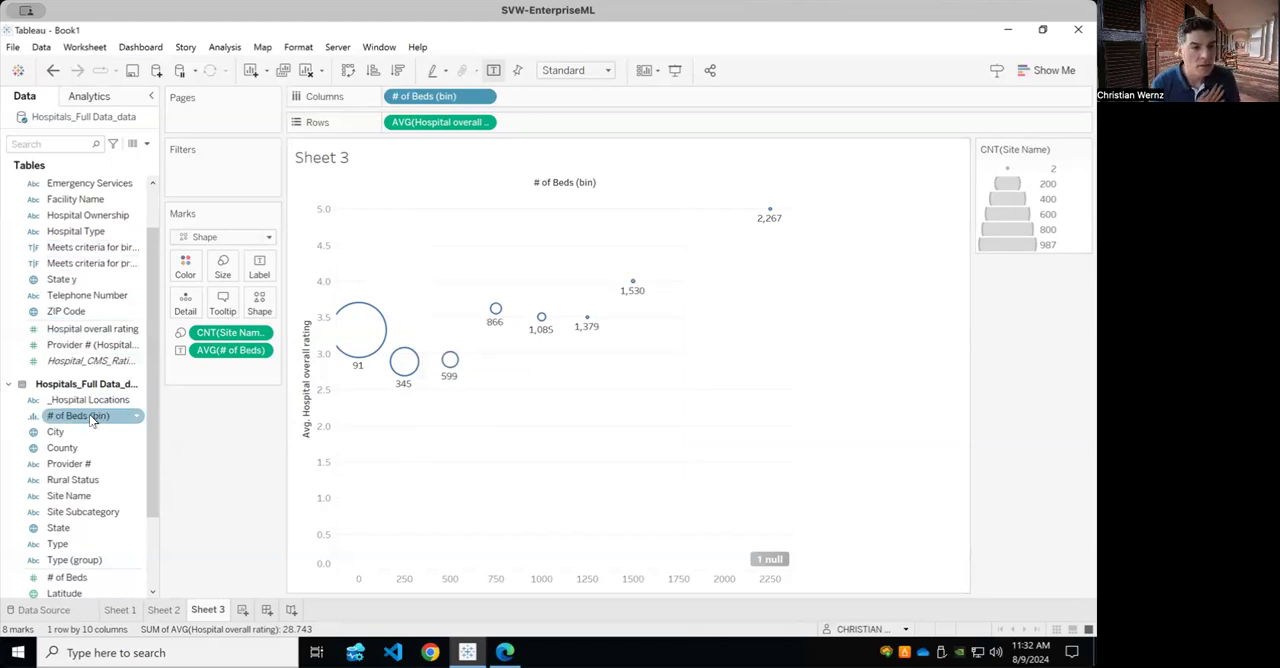
# Try filtering the chart by Hospital overall rating as an attribute, with a range of values from 4 to 5.
pyautogui.moveTo(90, 335); pyautogui.dragTo(238, 165)
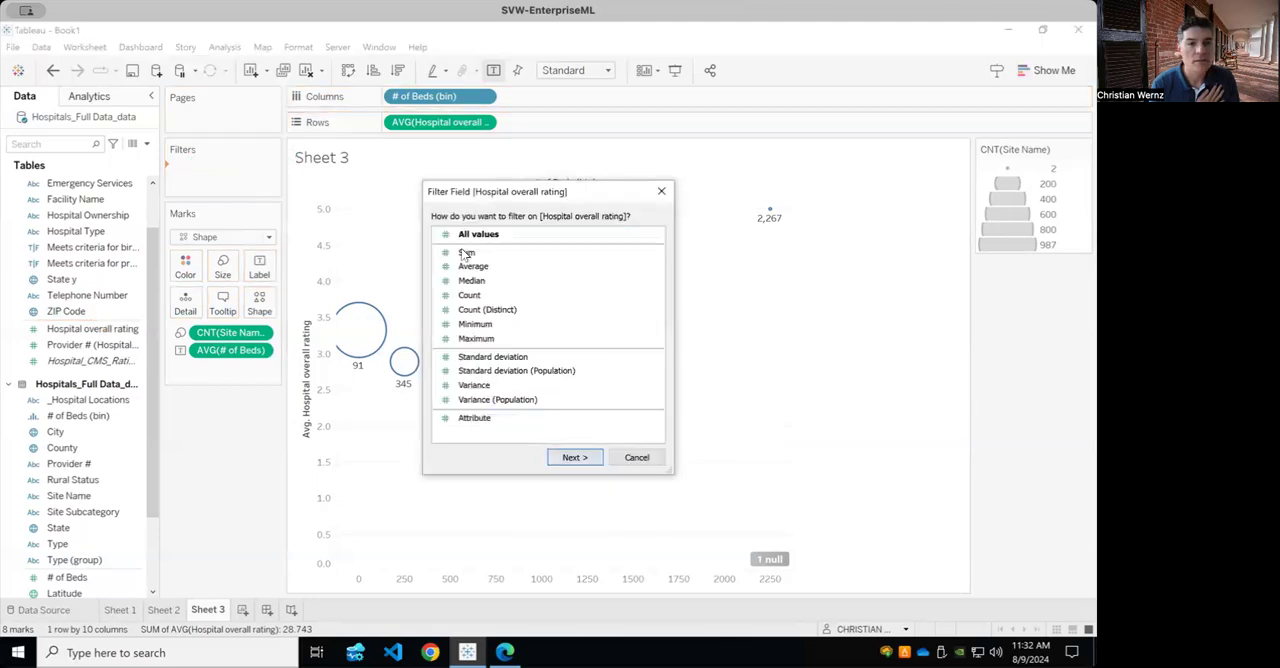
pyautogui.click(470, 418)
pyautogui.click(586, 465)
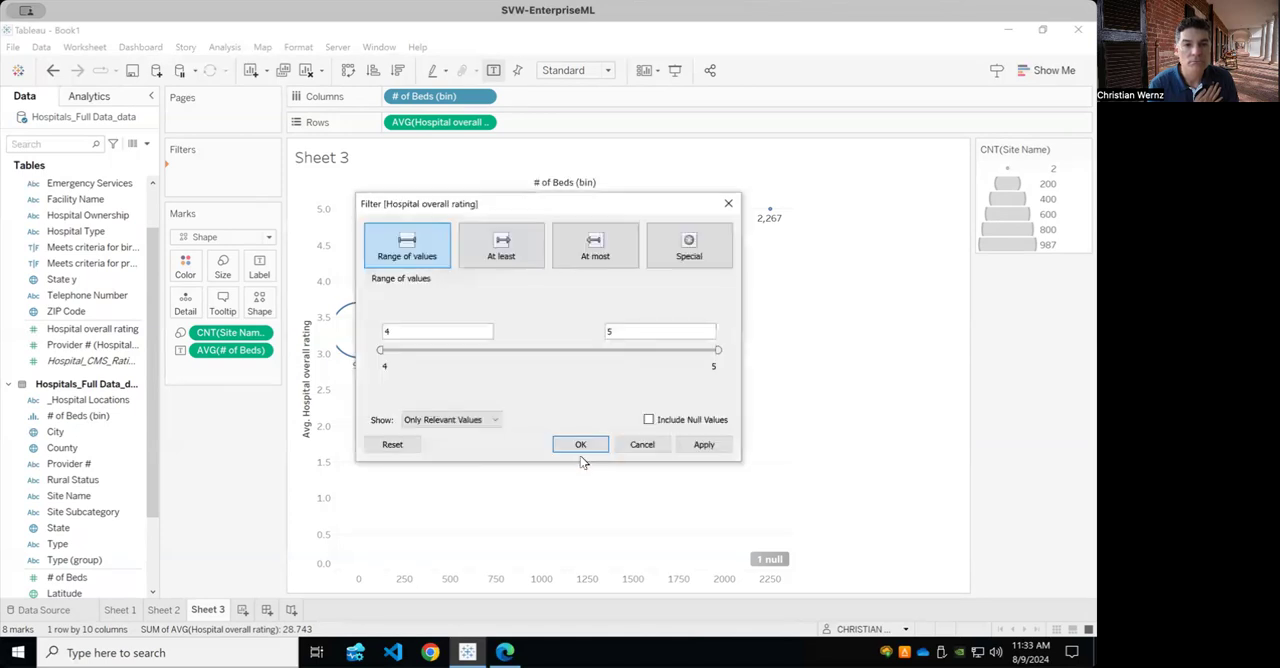
pyautogui.click(704, 444)
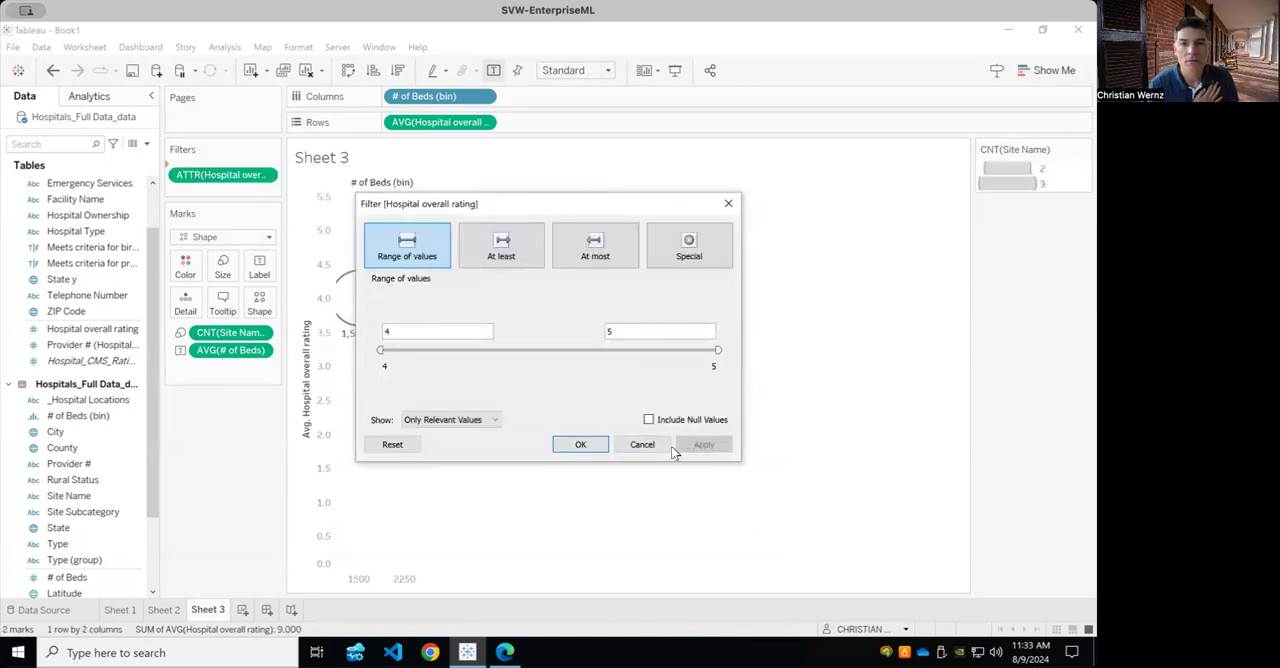
pyautogui.click(578, 444)
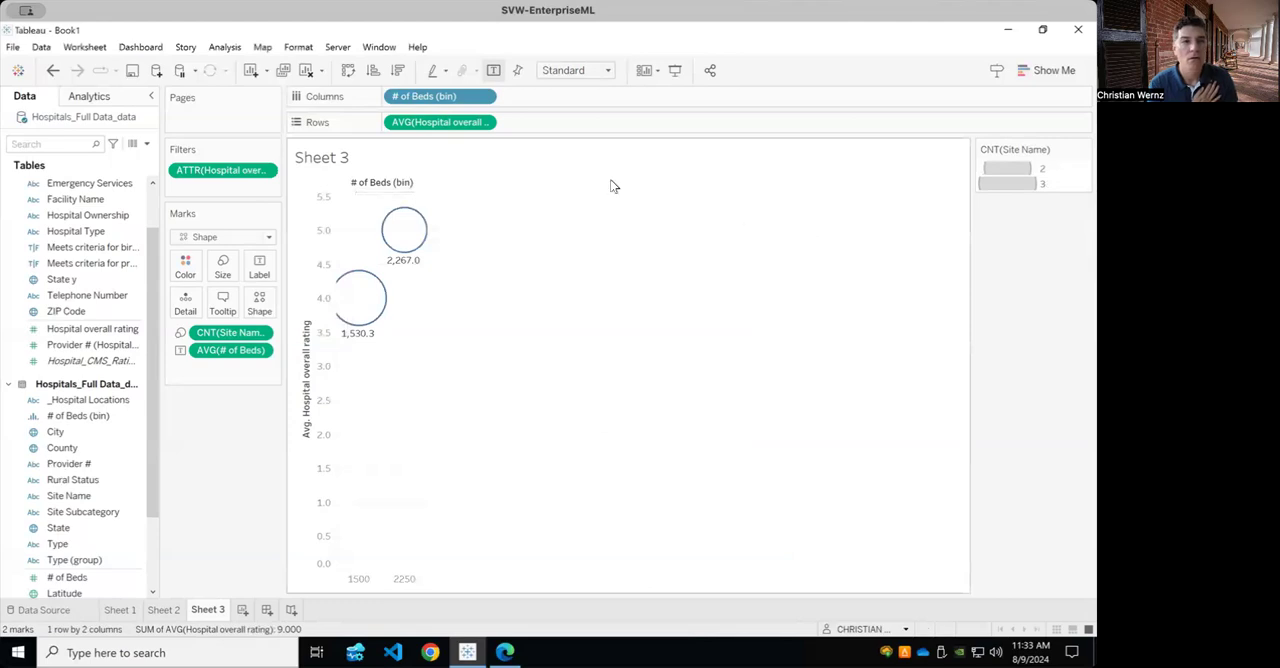
# Show the control for the attribute rating filter and remove that filter from the sheet.
pyautogui.click(266, 172)
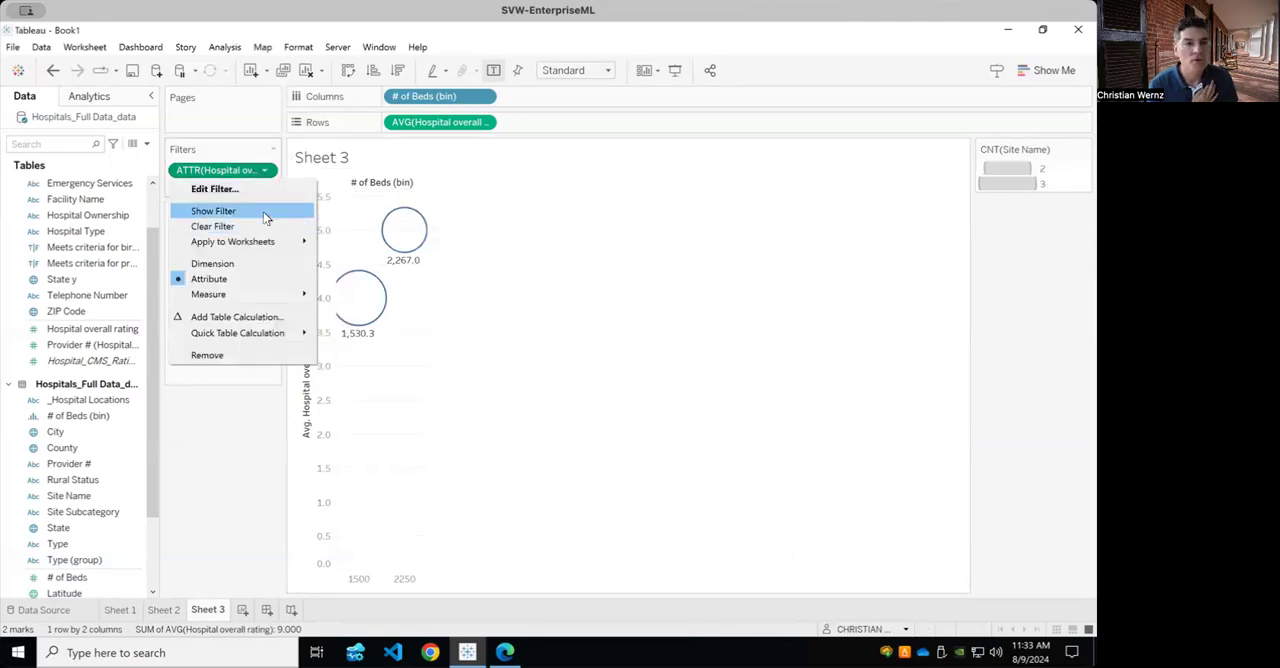
pyautogui.click(266, 217)
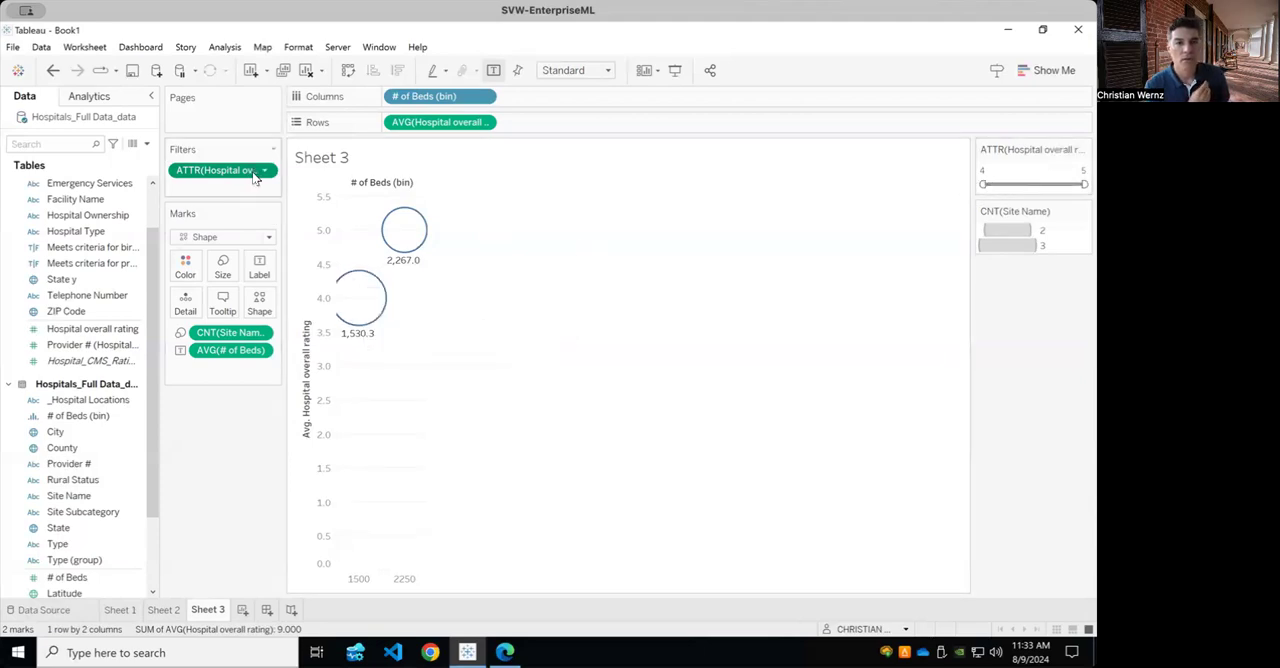
pyautogui.moveTo(247, 175); pyautogui.dragTo(240, 481)
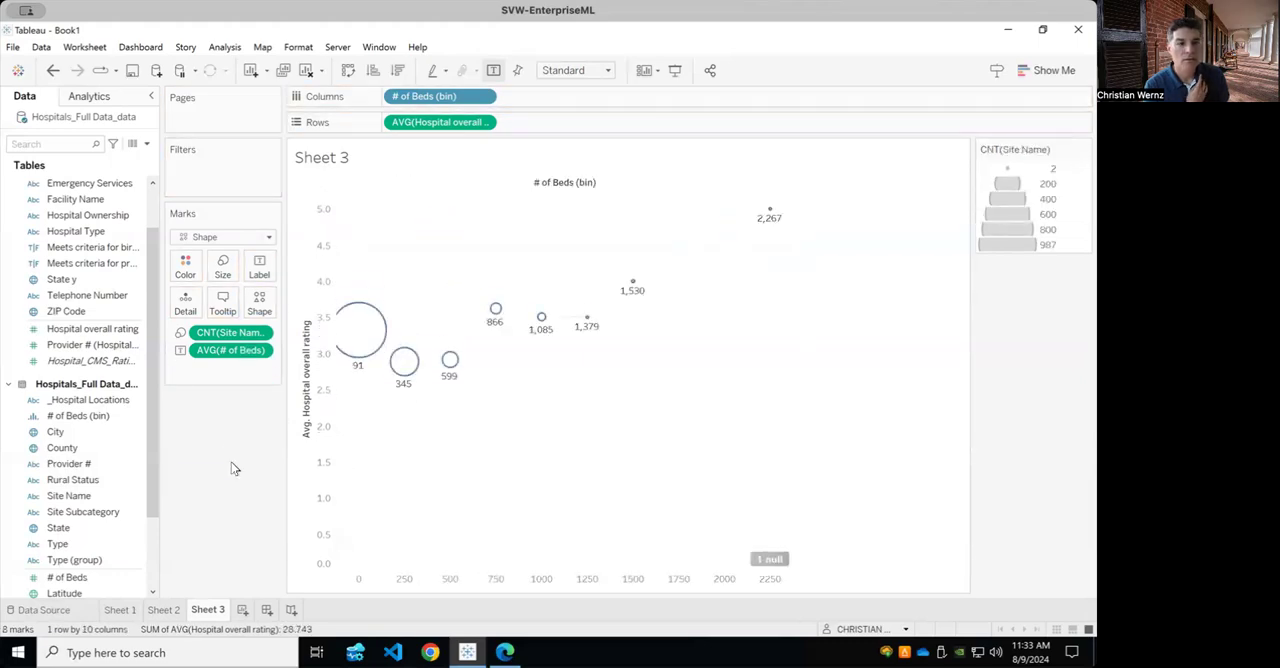
# Try filtering the chart by all values of Hospital overall rating, with the range 1 to 5 and null values excluded.
pyautogui.moveTo(151, 473); pyautogui.dragTo(155, 490)
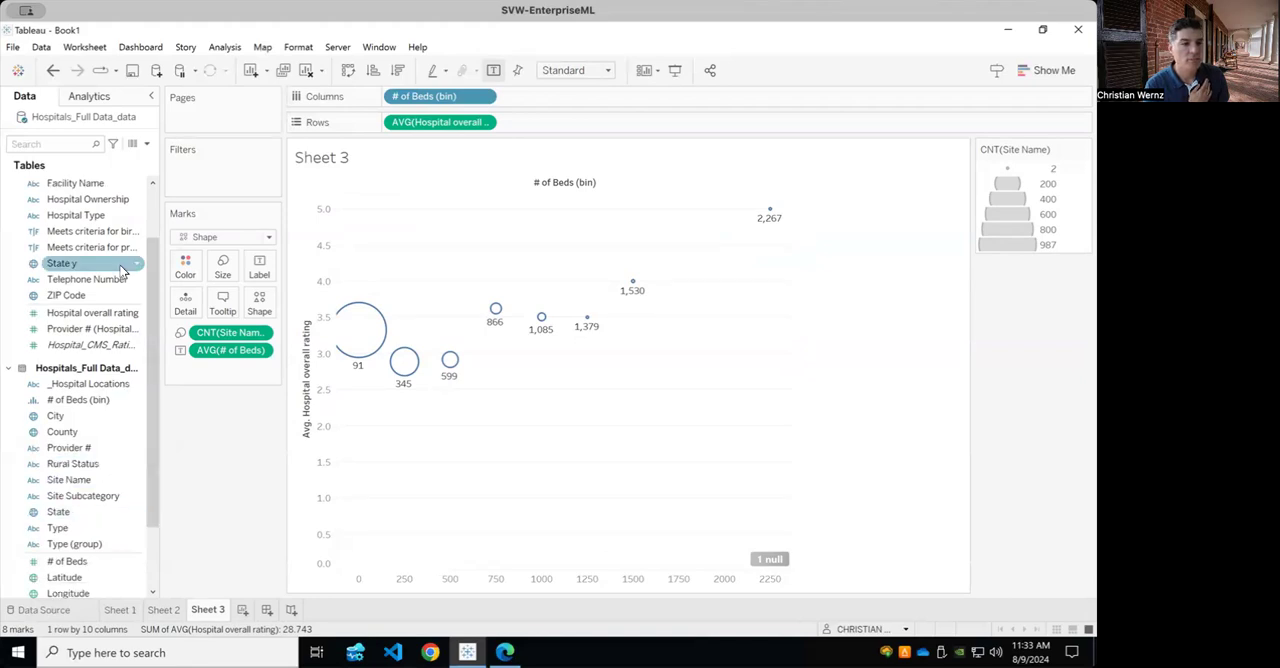
pyautogui.moveTo(92, 313); pyautogui.dragTo(248, 175)
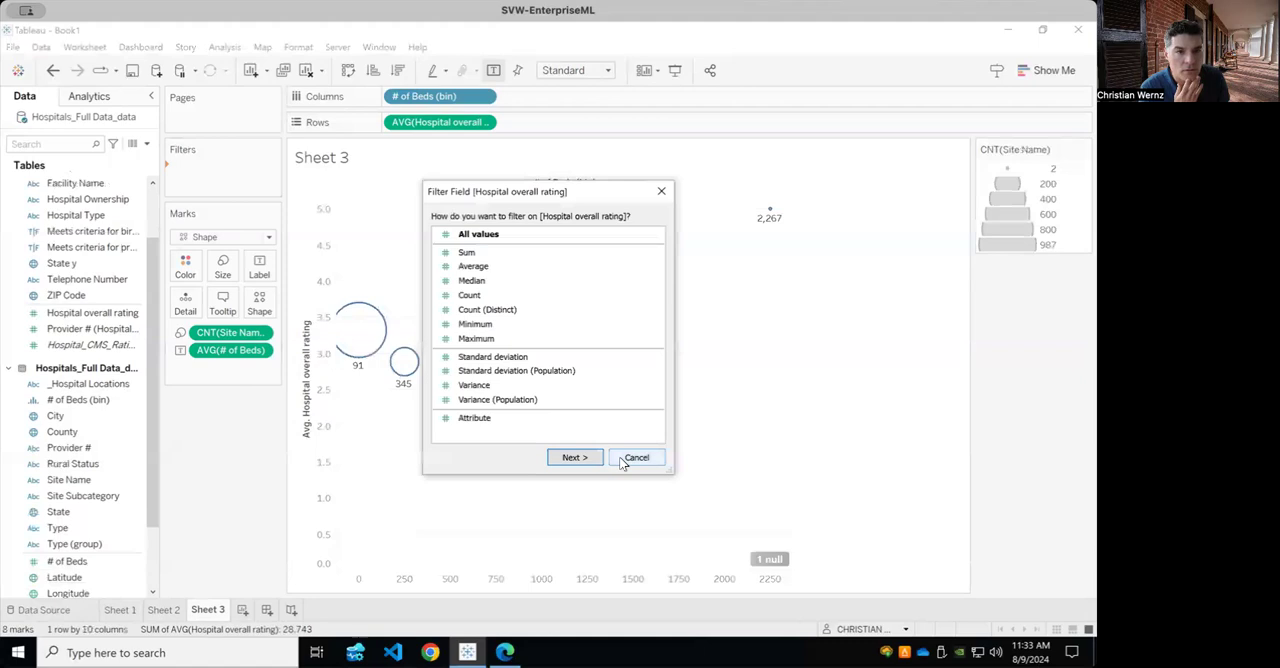
pyautogui.click(480, 236)
pyautogui.click(577, 457)
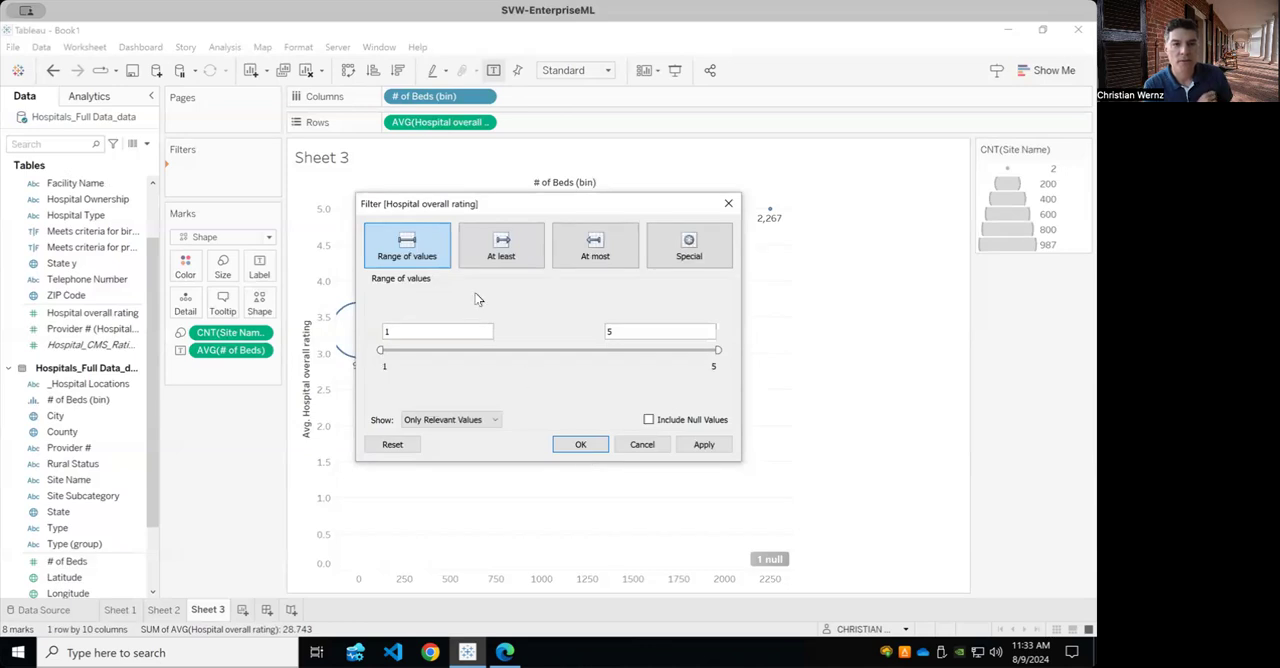
pyautogui.click(708, 446)
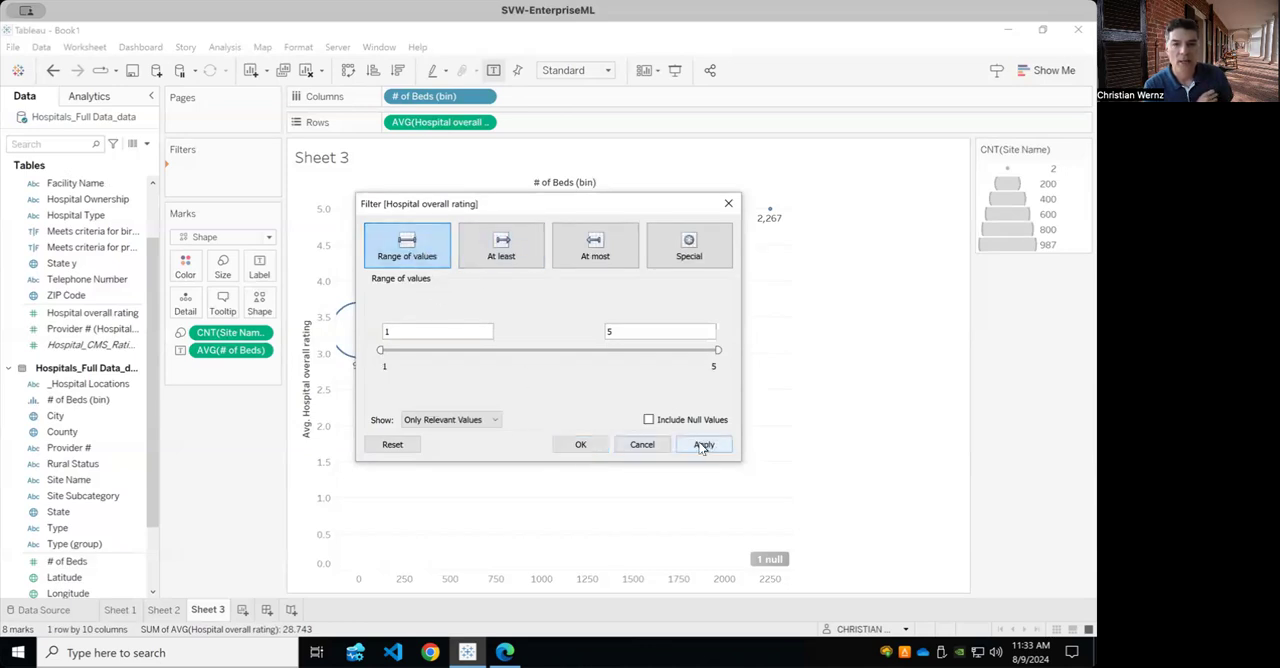
pyautogui.click(573, 447)
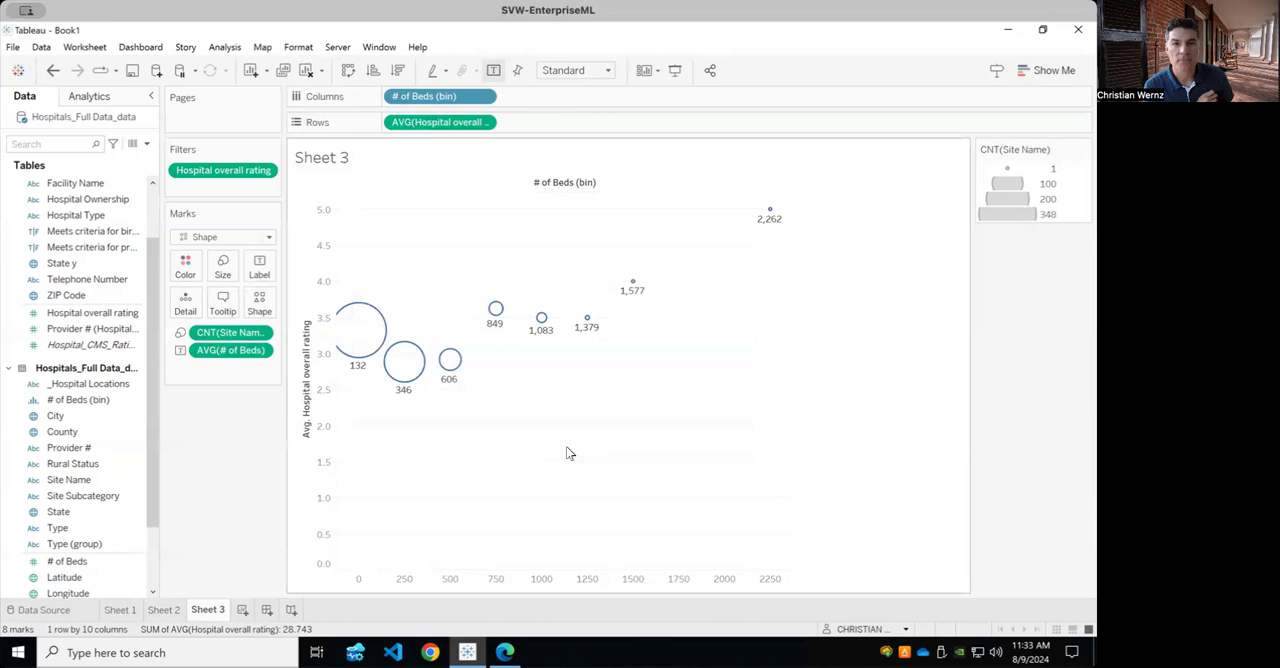
# Show the Hospital overall rating range filter, try a minimum rating of 2, and restore the minimum to 1.
pyautogui.click(264, 170)
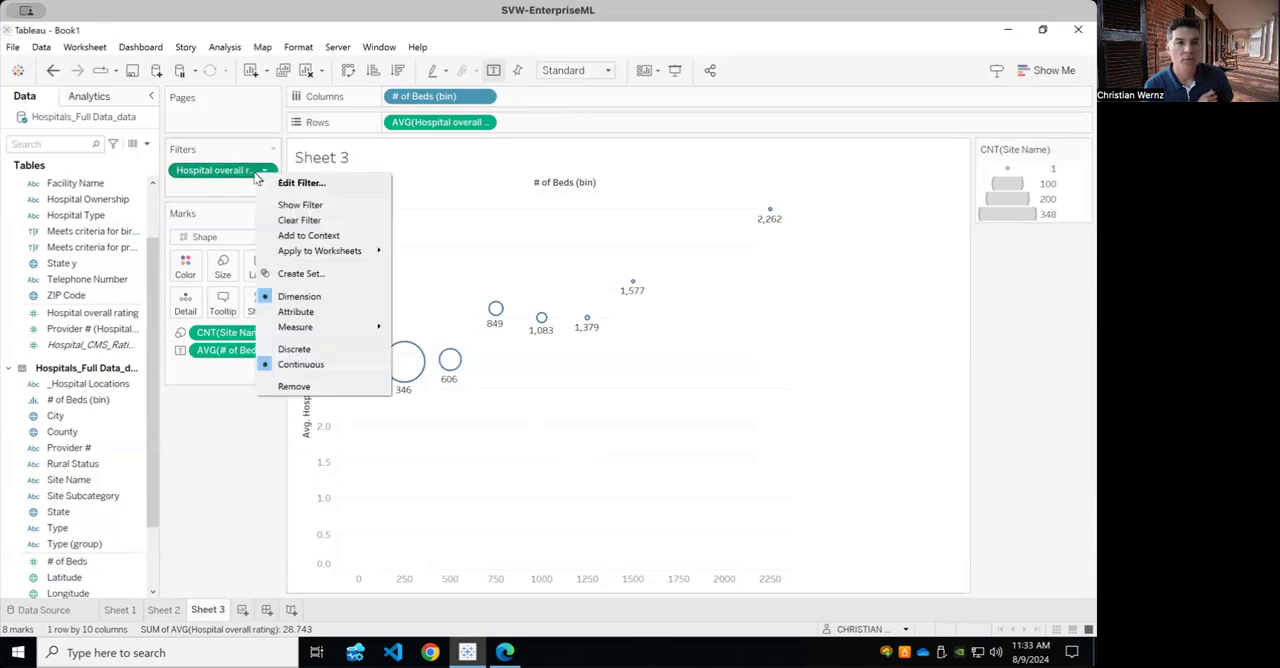
pyautogui.click(292, 216)
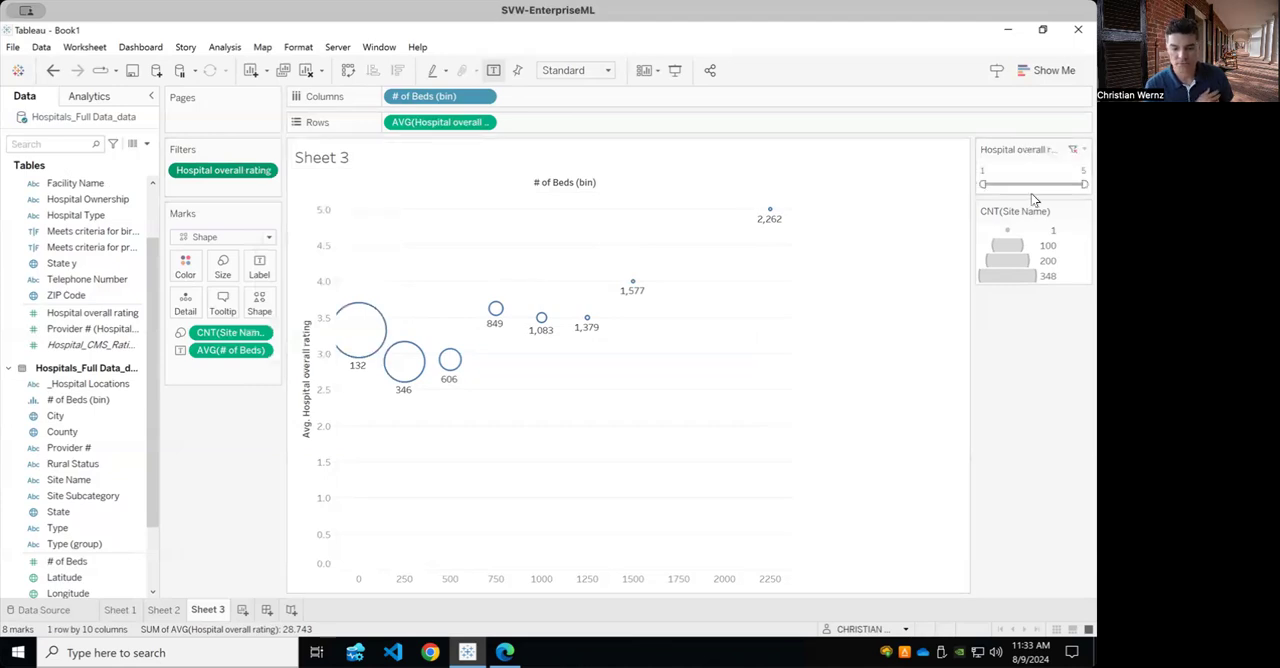
pyautogui.moveTo(985, 183); pyautogui.dragTo(1008, 185)
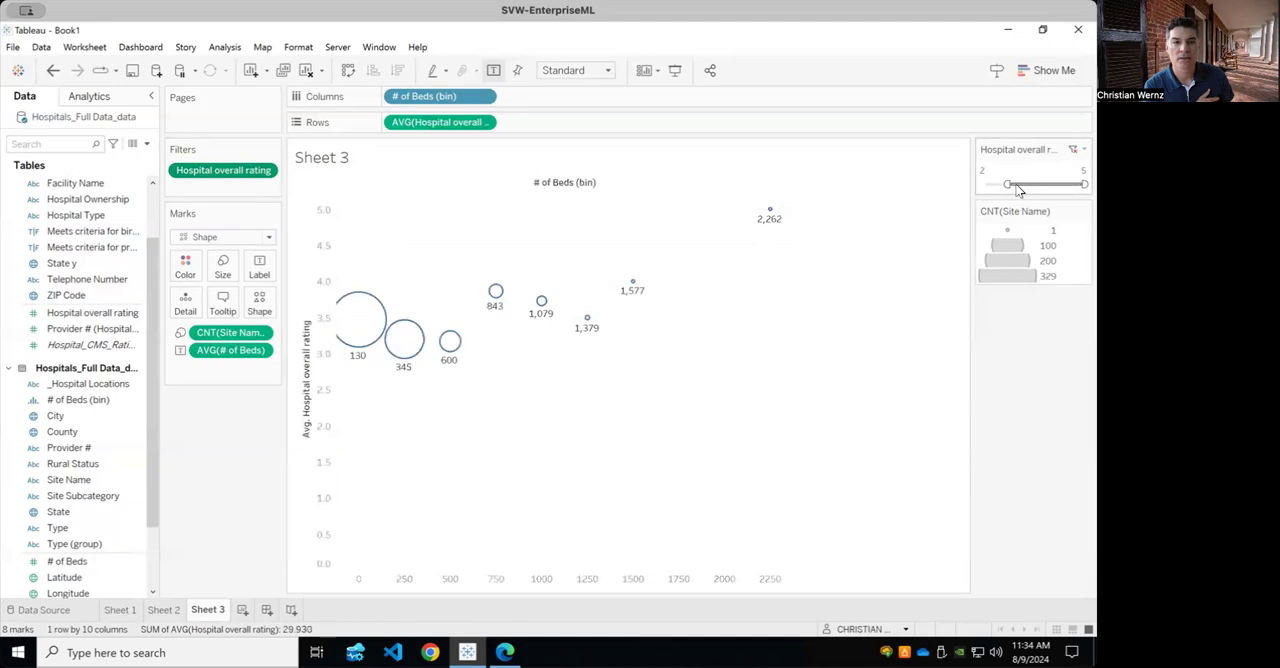
pyautogui.moveTo(1008, 183); pyautogui.dragTo(987, 184)
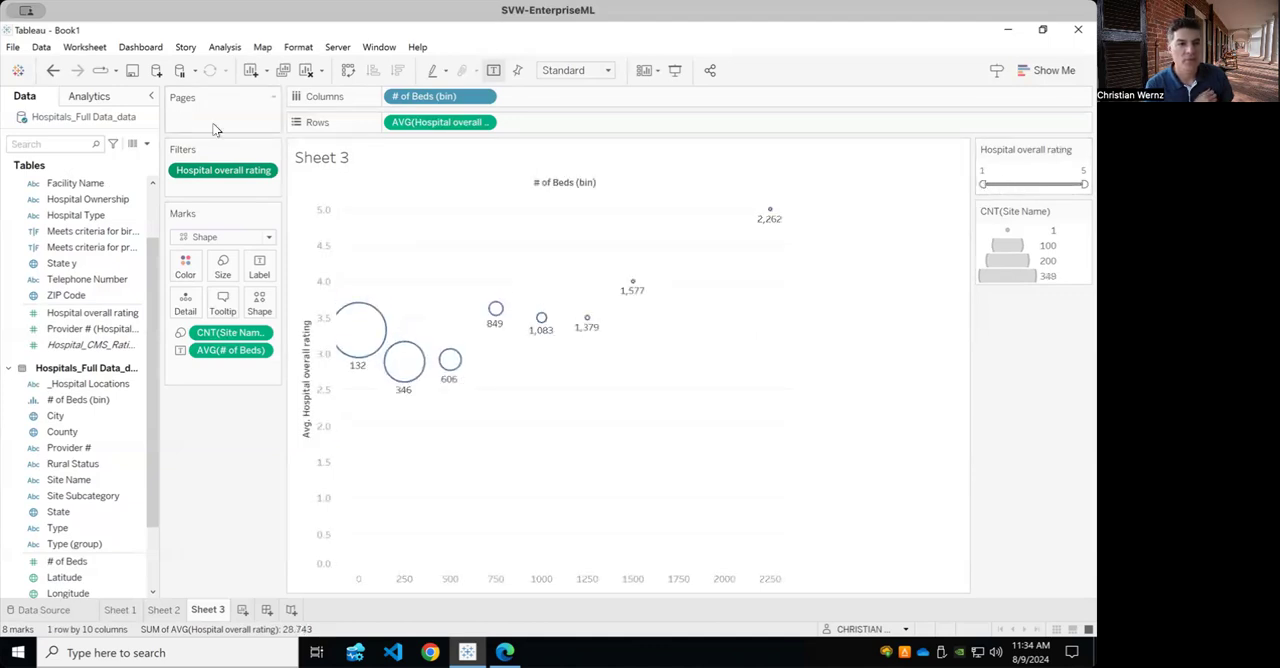
# Try switching the Hospital overall rating filter to Attribute, cancel its range settings, and take the filter off the sheet.
pyautogui.click(267, 171)
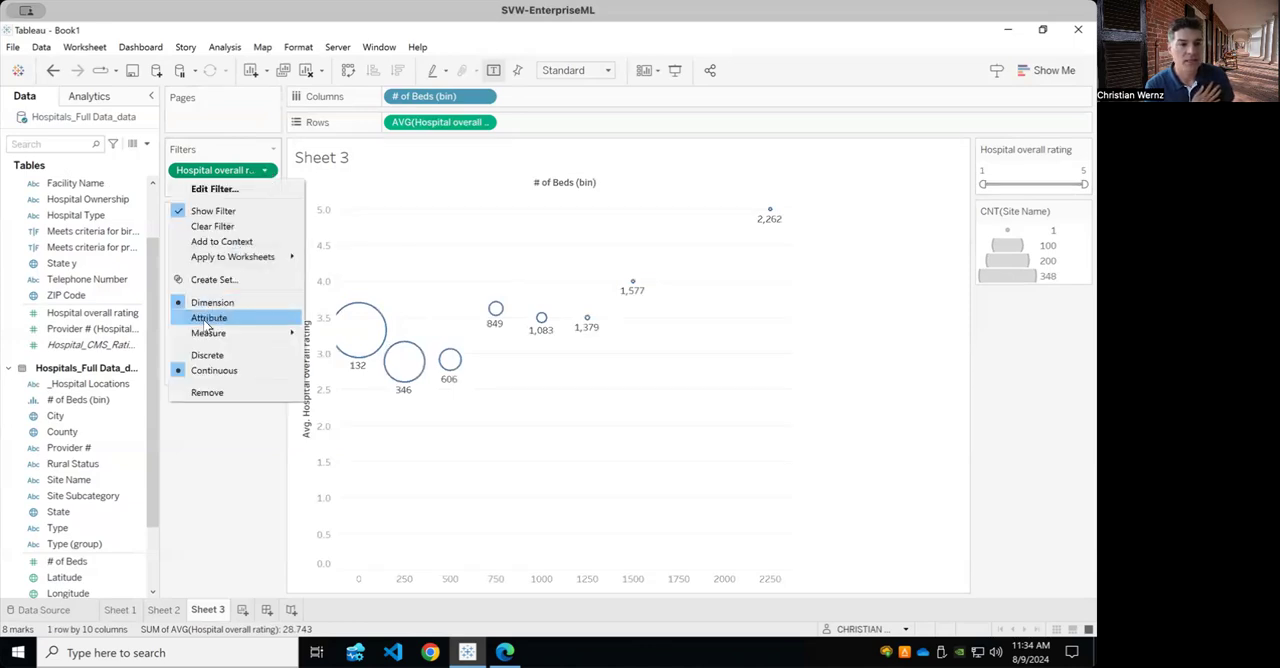
pyautogui.click(214, 188)
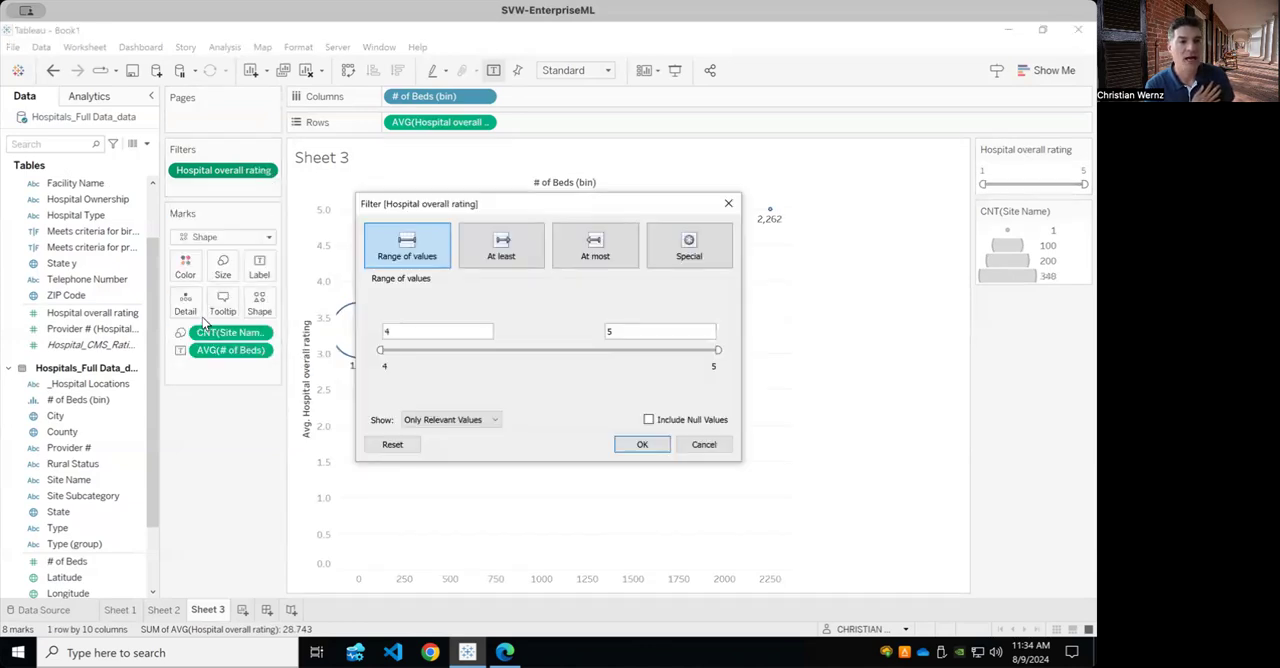
pyautogui.click(701, 450)
pyautogui.hotkey('ctrl', 'z')
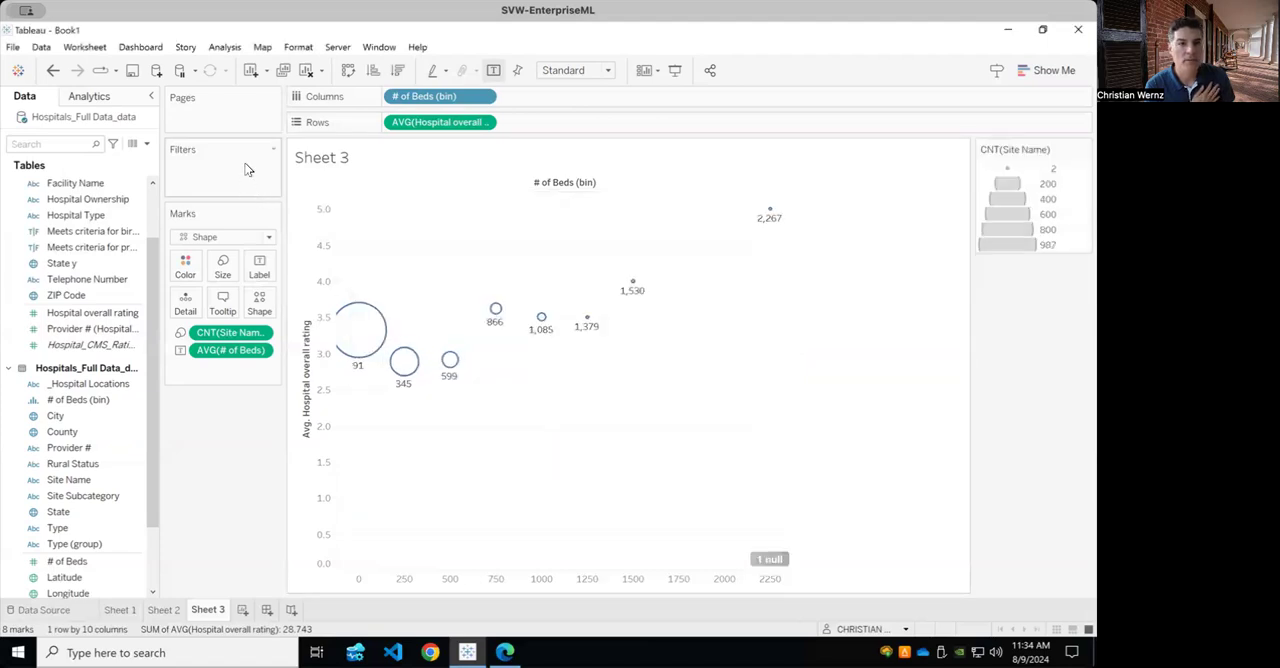
pyautogui.click(273, 150)
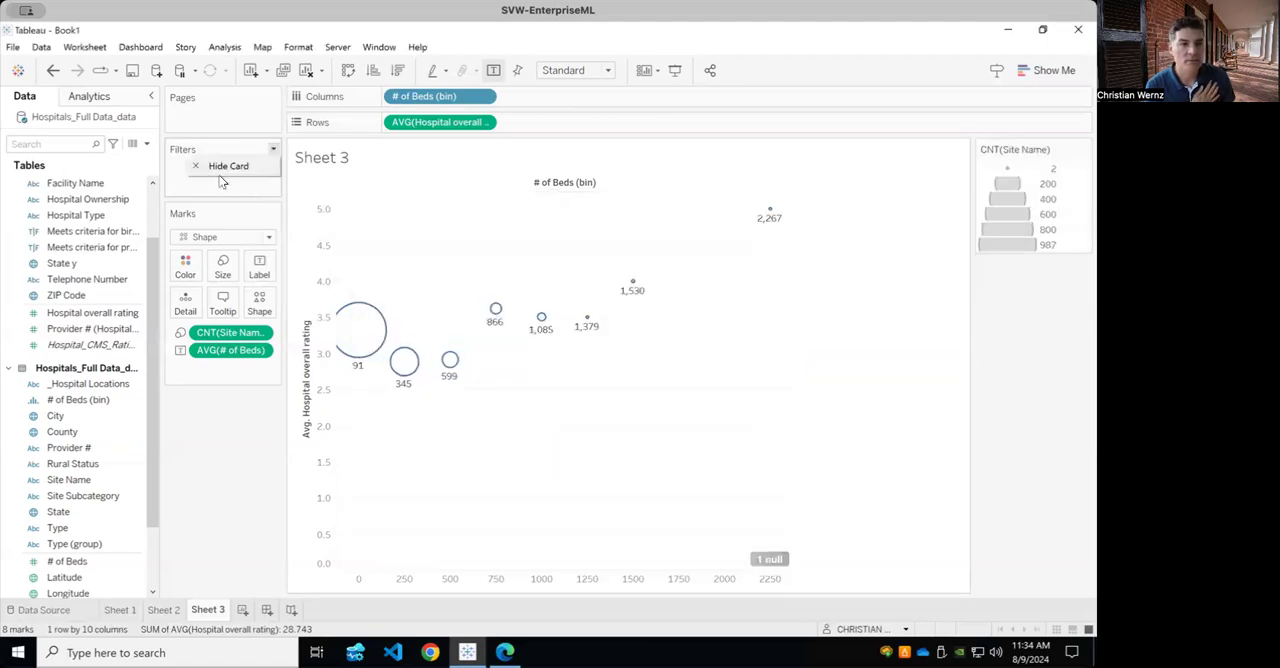
pyautogui.click(221, 496)
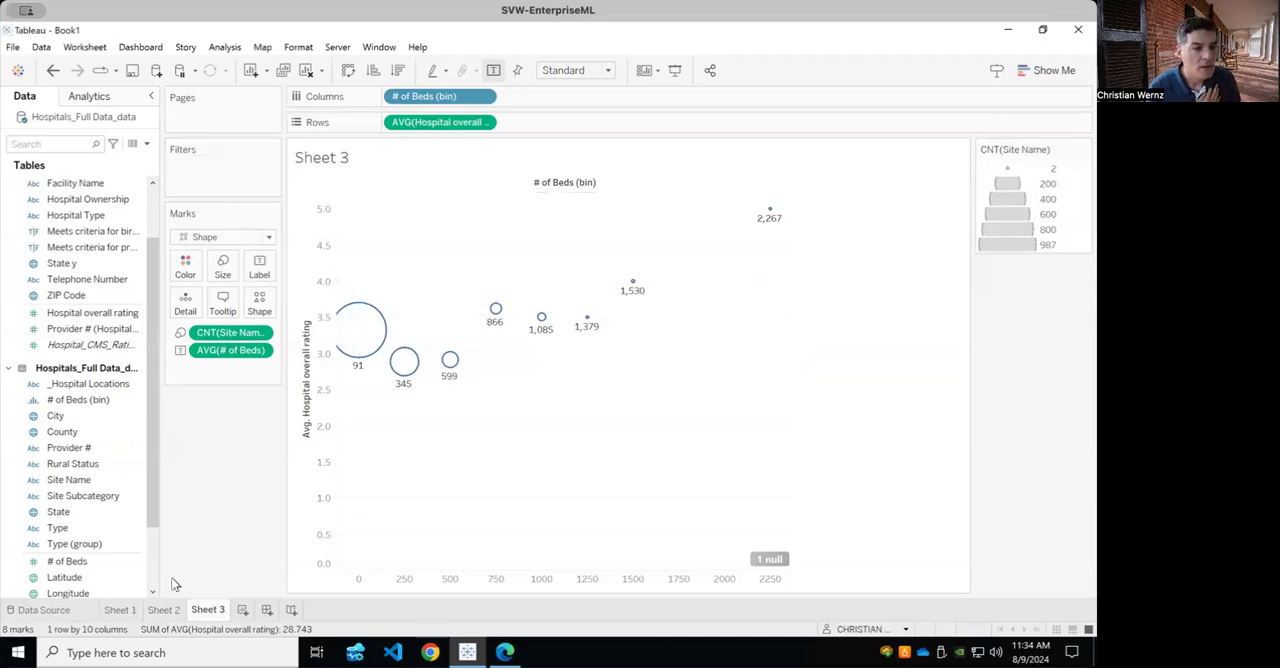
# Convert Hospital overall rating to a dimension and filter the chart to its values 1, 2, 3, 4 and 5, leaving out Null.
pyautogui.moveTo(150, 450); pyautogui.dragTo(151, 470)
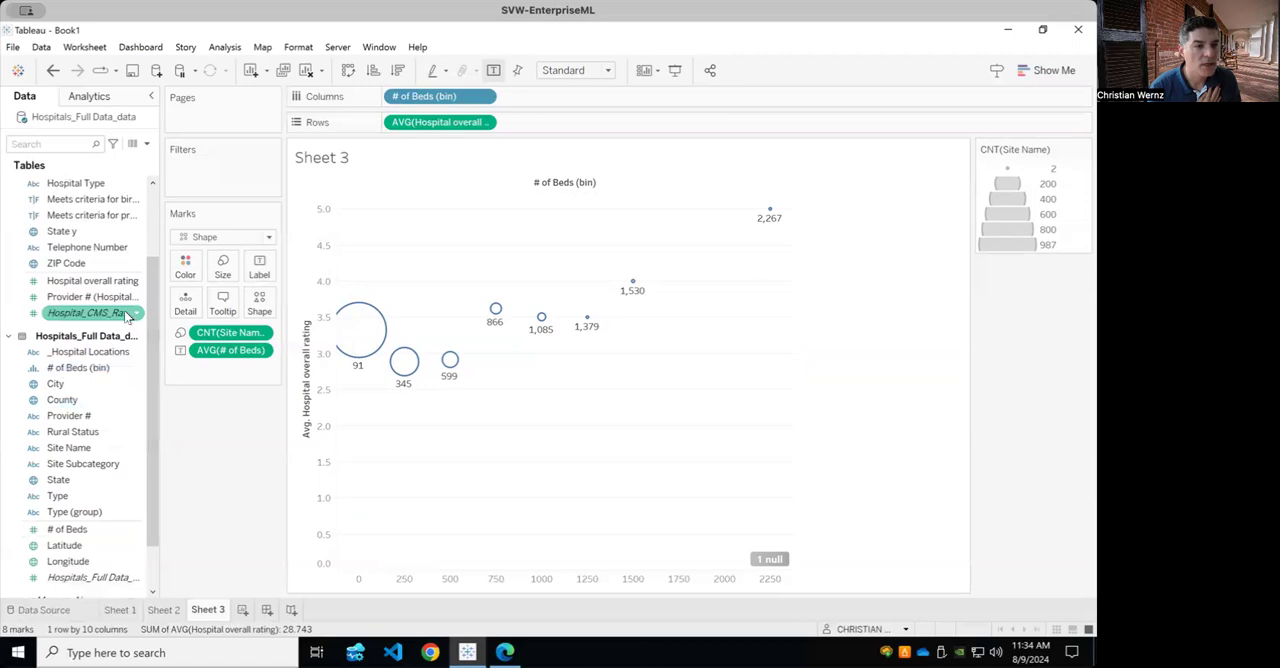
pyautogui.moveTo(114, 288); pyautogui.dragTo(110, 264)
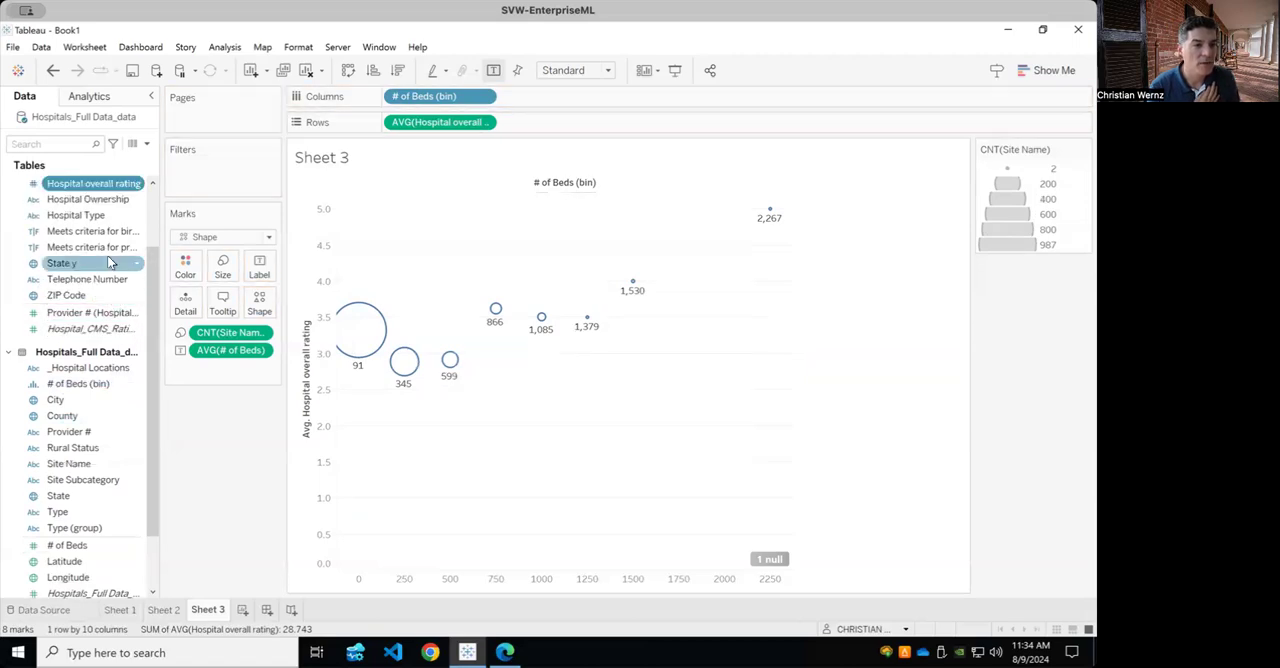
pyautogui.moveTo(85, 187); pyautogui.dragTo(224, 181)
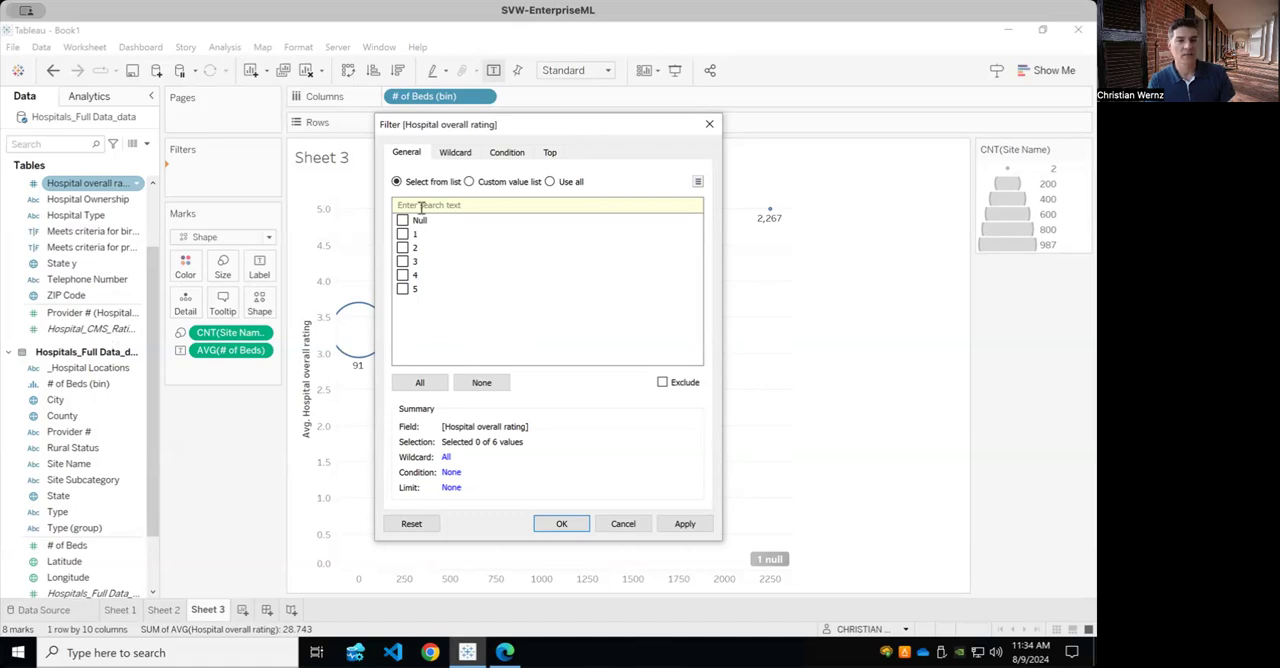
pyautogui.click(402, 233)
pyautogui.click(402, 247)
pyautogui.click(406, 261)
pyautogui.click(406, 274)
pyautogui.click(406, 288)
pyautogui.click(684, 524)
pyautogui.click(556, 524)
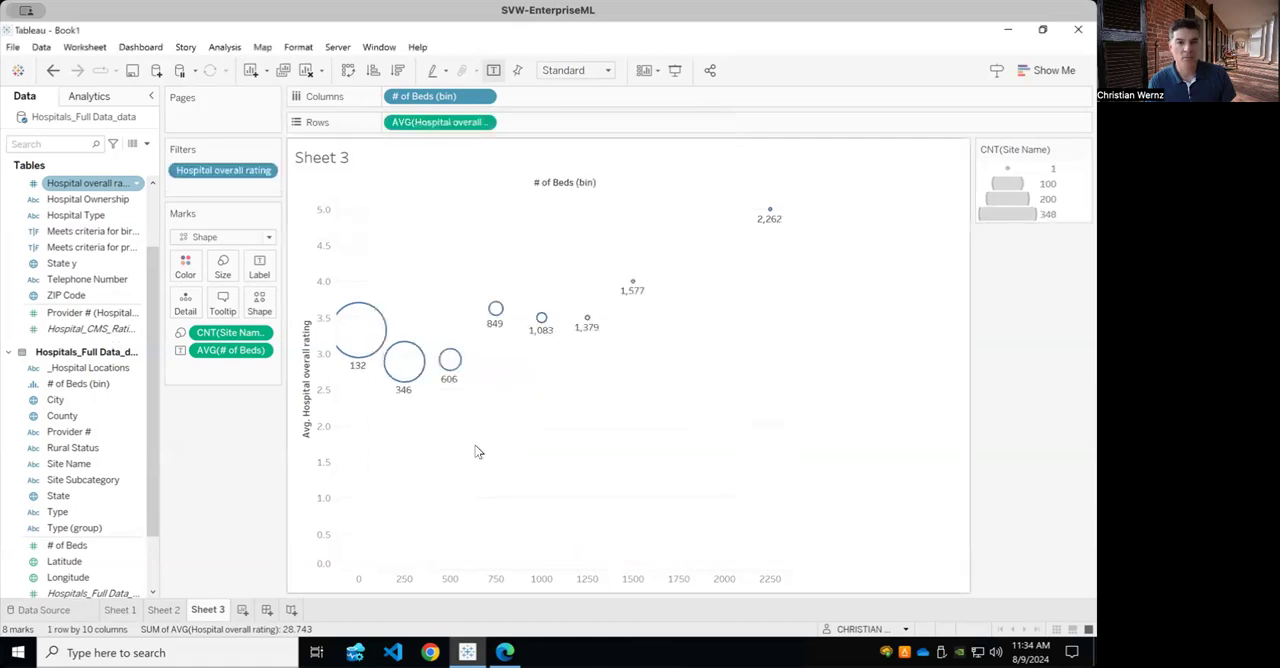
# Show the Hospital overall rating filter beside the chart and convert the field back to a measure in the data list.
pyautogui.click(263, 170)
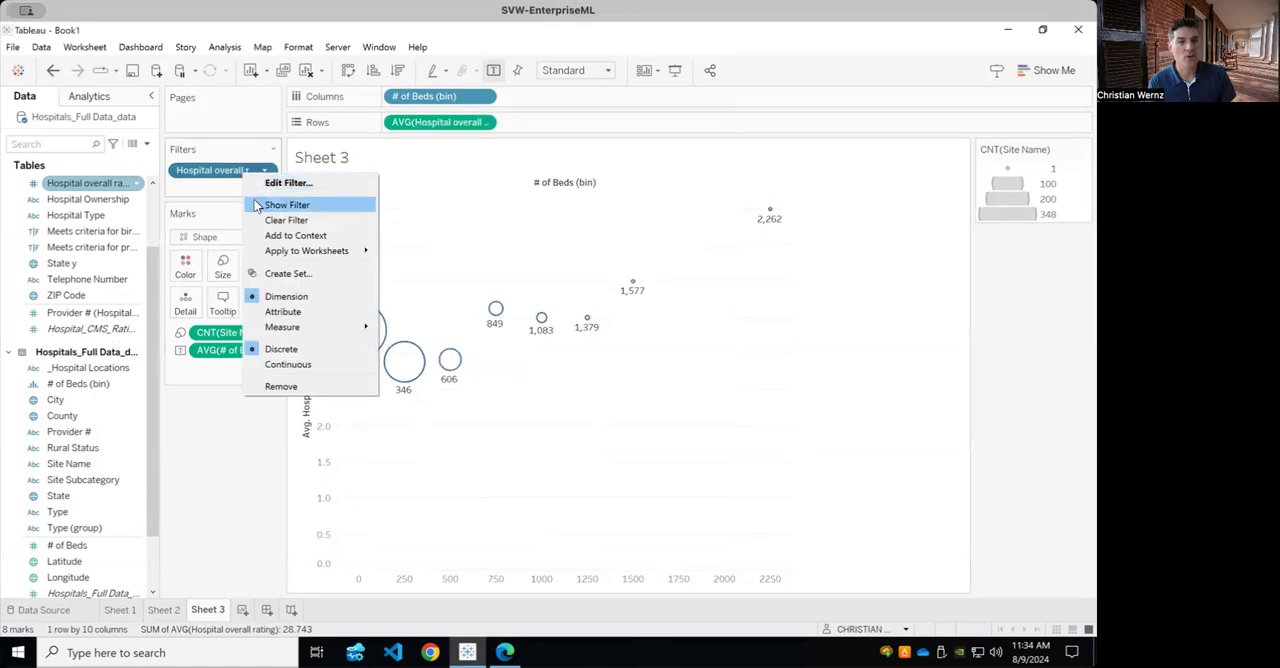
pyautogui.click(256, 204)
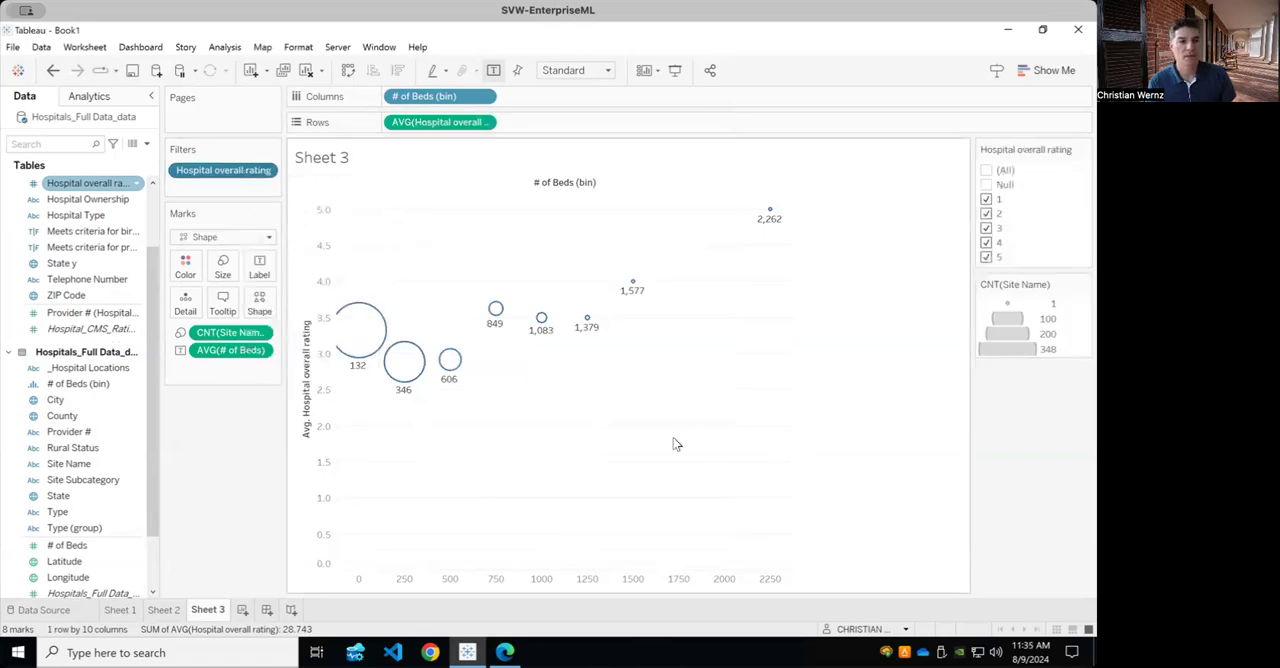
pyautogui.click(117, 200)
pyautogui.moveTo(92, 184); pyautogui.dragTo(86, 318)
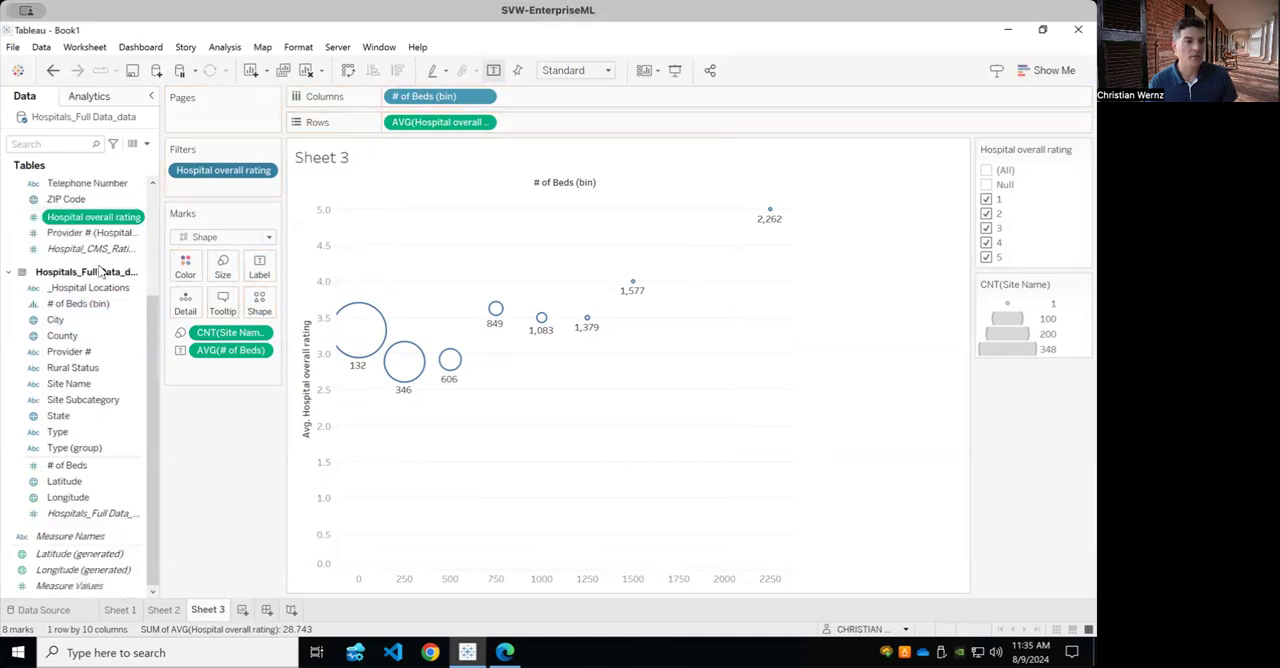